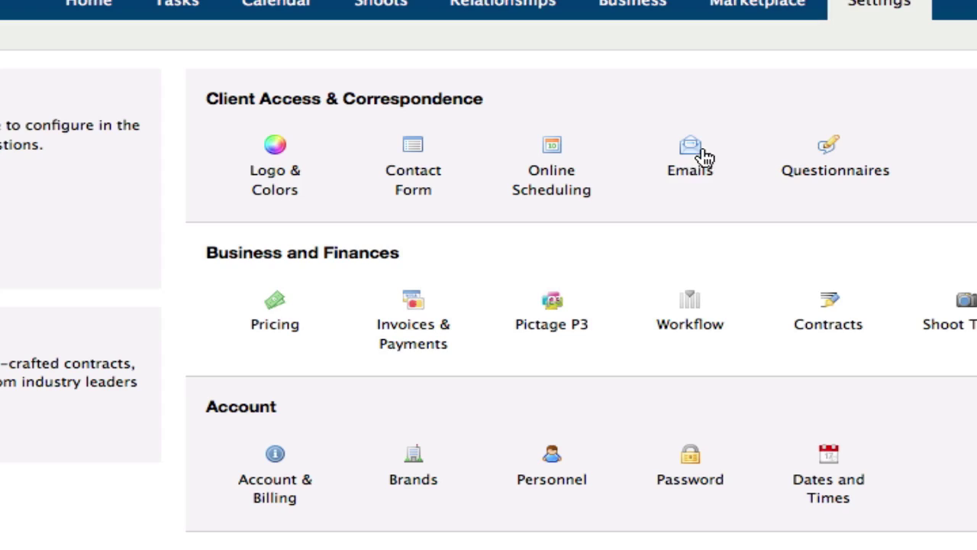
# Read through the Pictage P3 terms, agree to them and enable P3 payment processing.
pyautogui.click(538, 327)
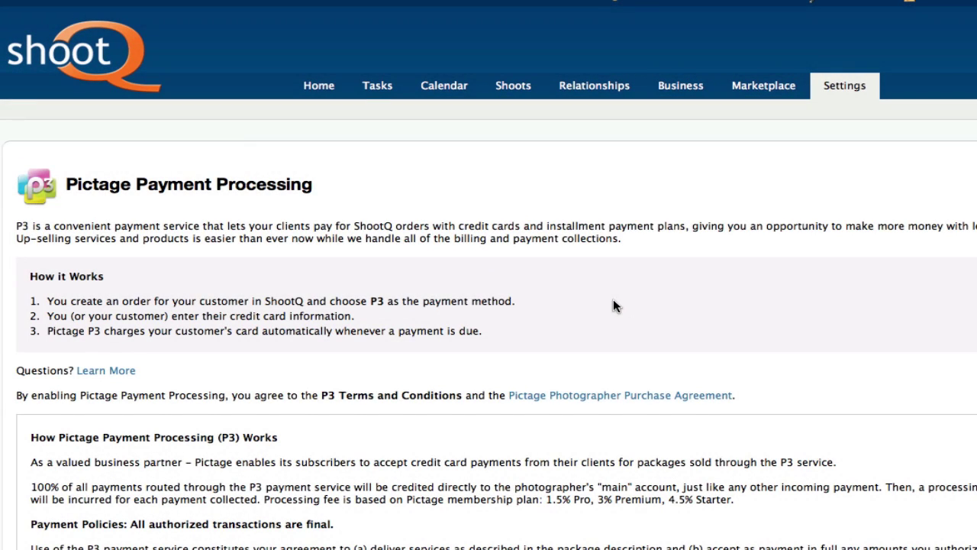
pyautogui.scroll(-1, 587, 306)
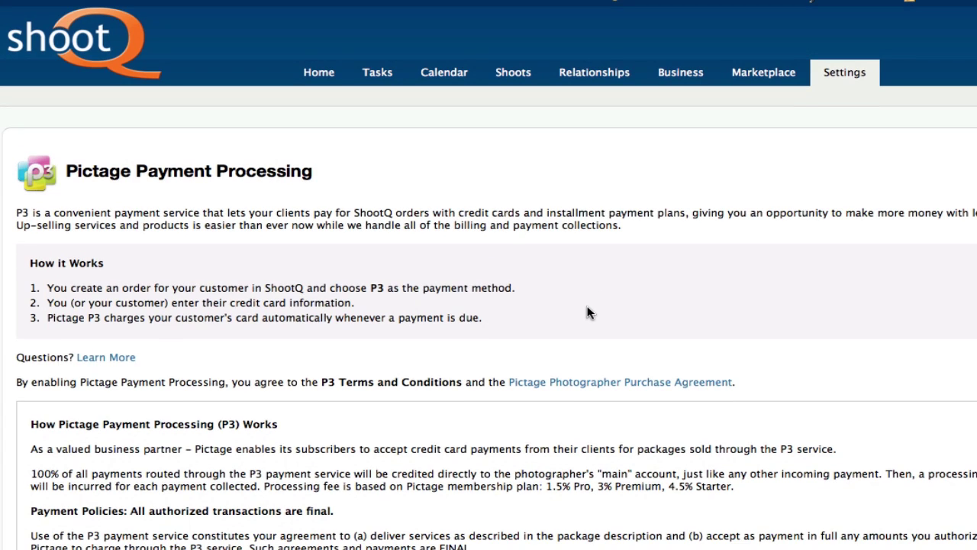
pyautogui.scroll(-1, 588, 312)
pyautogui.scroll(-1, 588, 311)
pyautogui.scroll(-1, 588, 311)
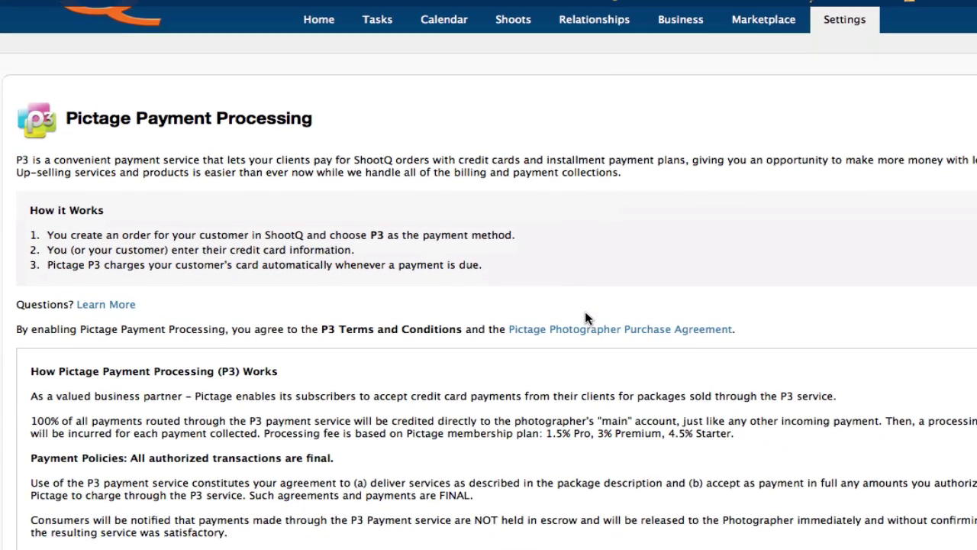
pyautogui.scroll(-2, 588, 311)
pyautogui.scroll(-1, 586, 317)
pyautogui.scroll(-1, 586, 320)
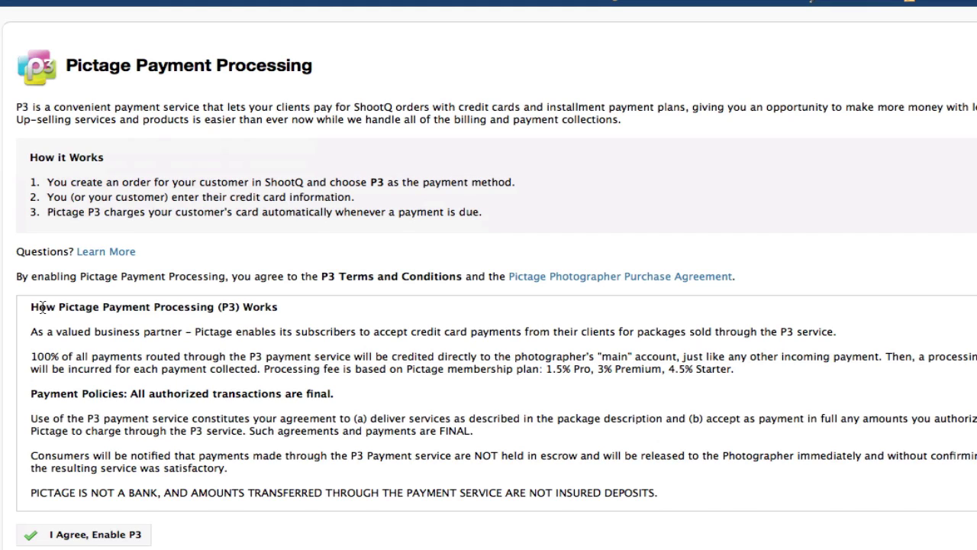
pyautogui.scroll(-1, 38, 359)
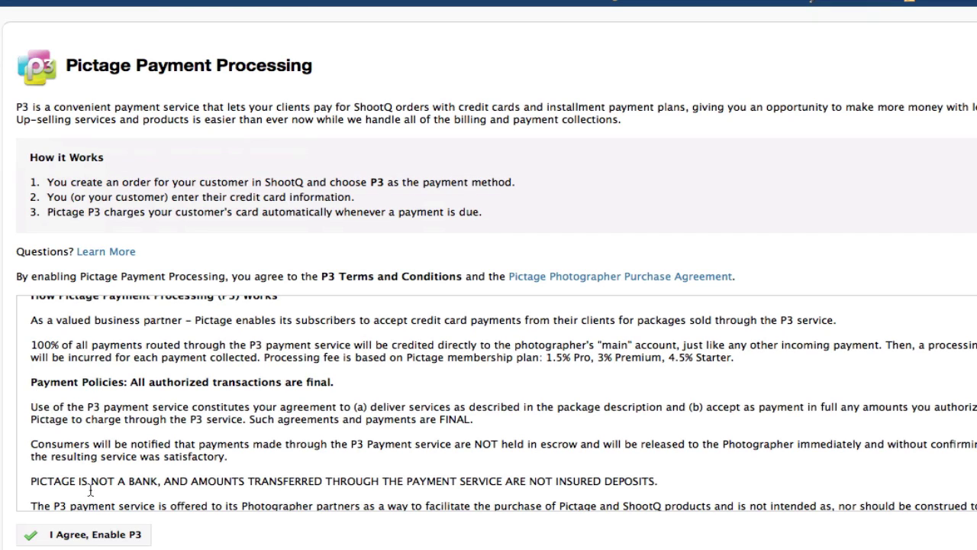
pyautogui.click(85, 534)
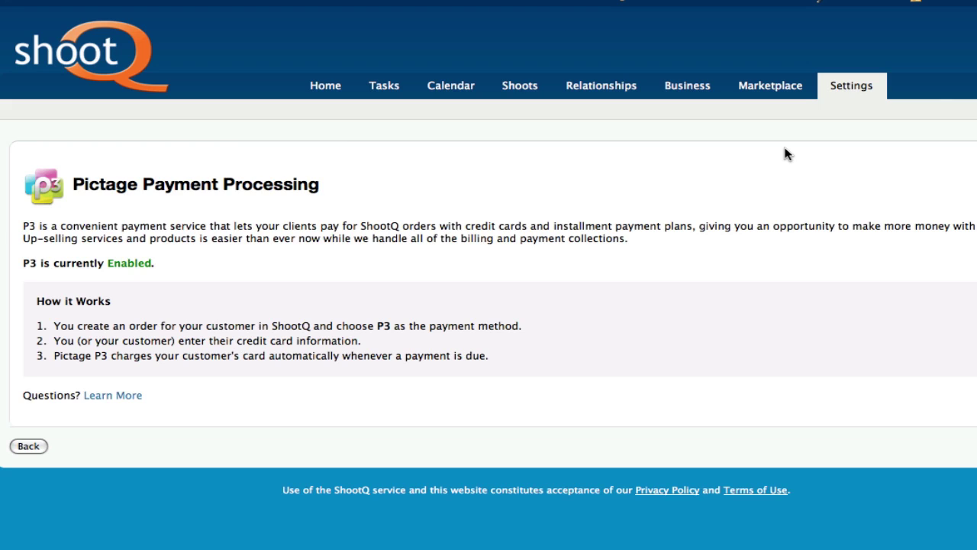
# From the Shoots list, open the Sep 24, 2011 wedding lead's detail page.
pyautogui.click(518, 89)
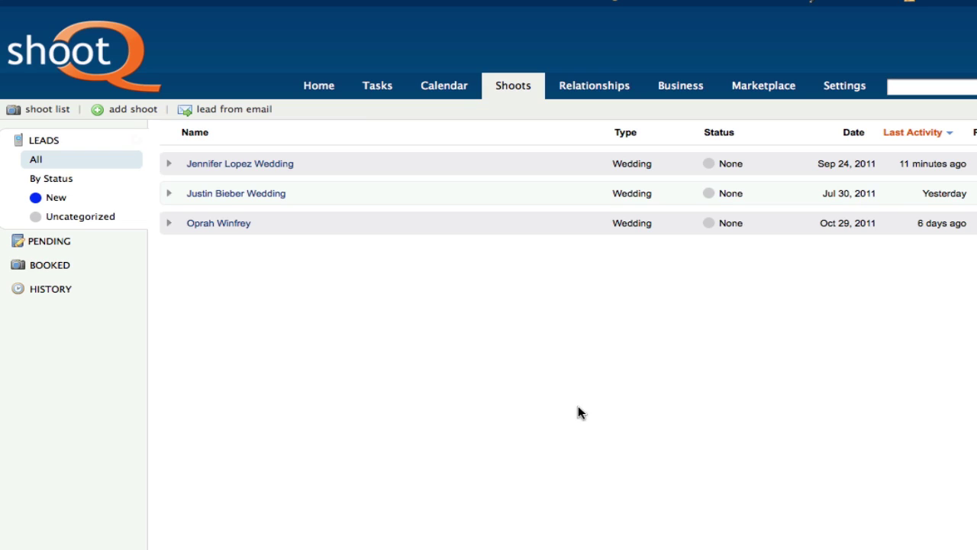
pyautogui.click(214, 163)
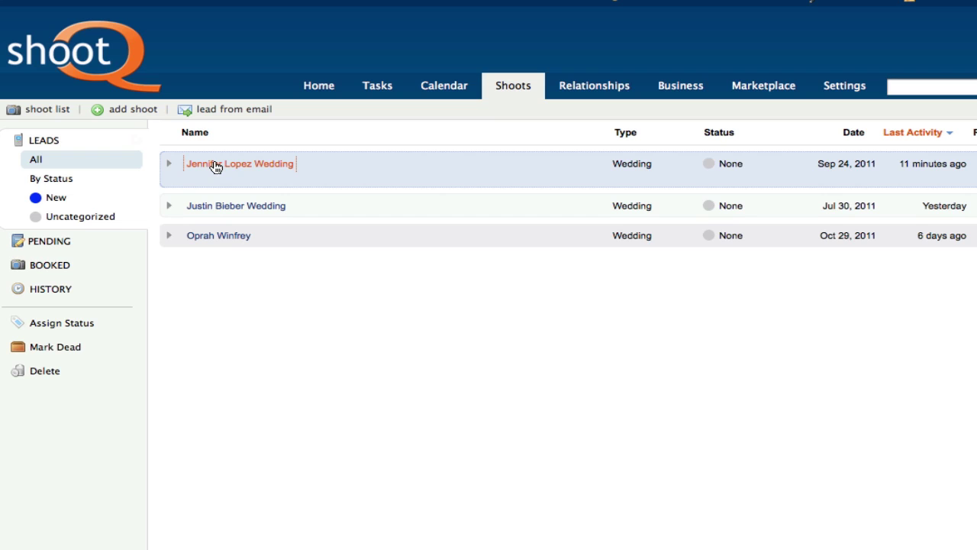
pyautogui.click(215, 164)
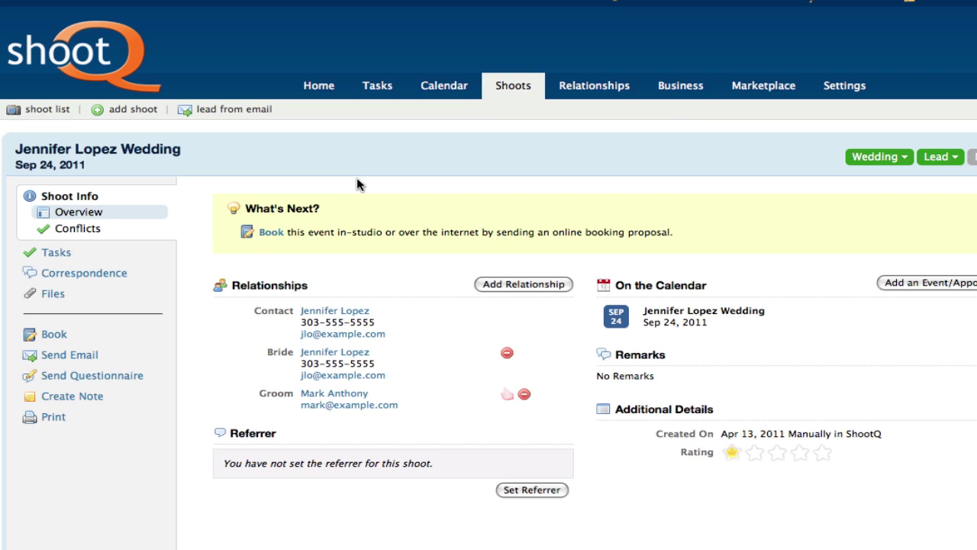
# Book the wedding online and start building a custom package for the proposal.
pyautogui.click(54, 336)
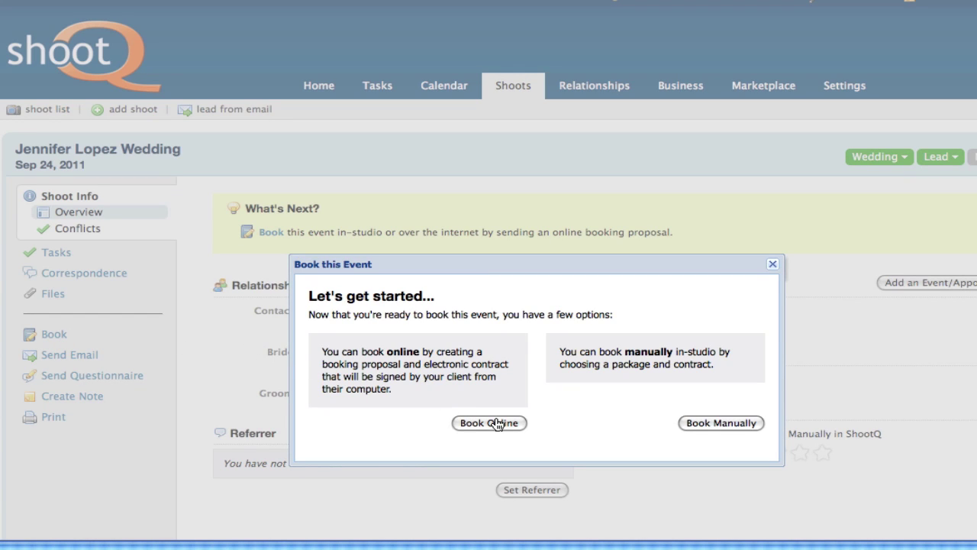
pyautogui.click(497, 425)
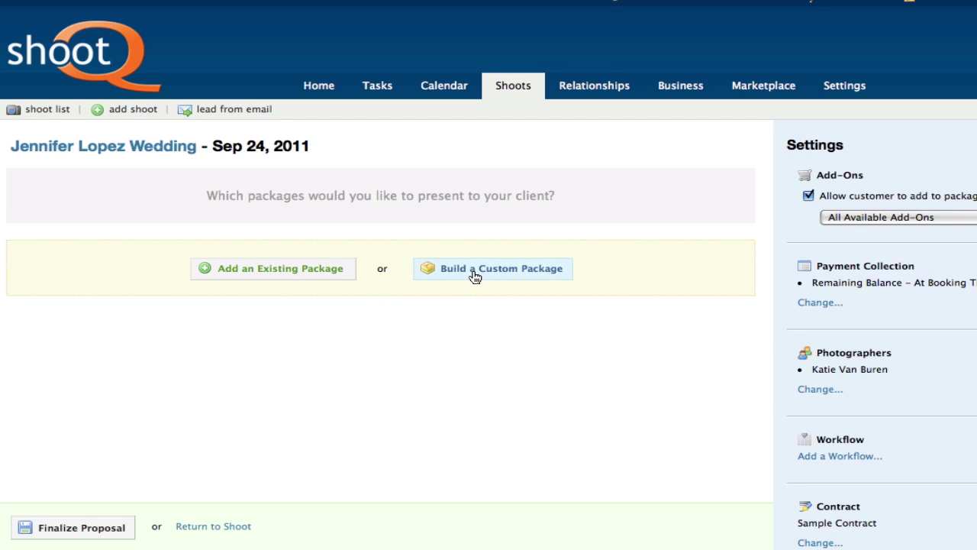
pyautogui.click(475, 276)
pyautogui.scroll(-3, 497, 283)
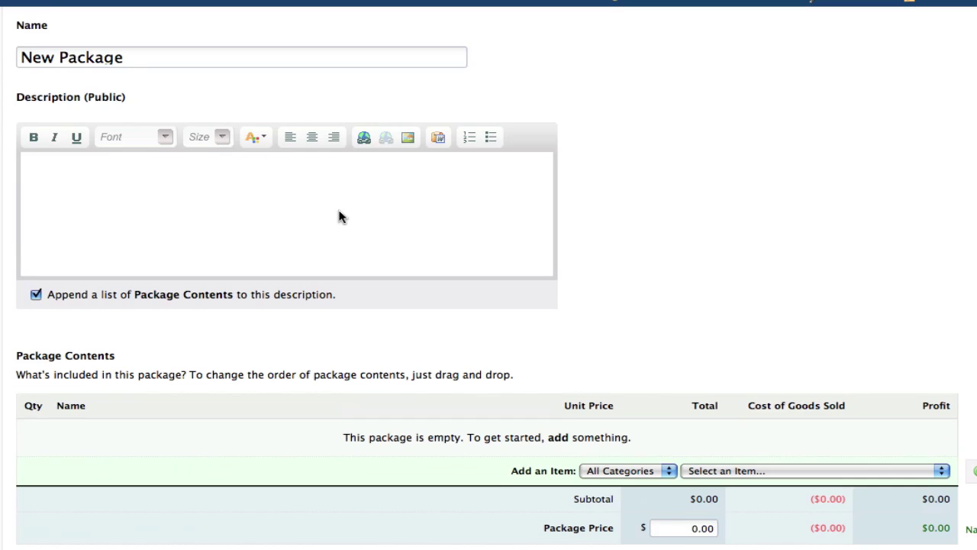
pyautogui.scroll(-5, 513, 284)
# Add the 8x8 press printed book, 10x10 Exclusive Album and Hour of Coverage to the package.
pyautogui.click(721, 299)
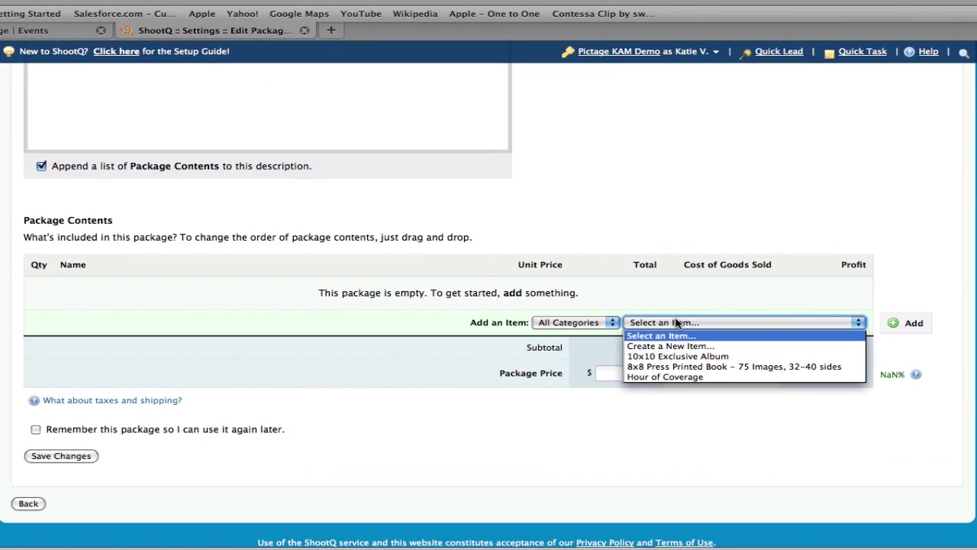
pyautogui.click(679, 367)
pyautogui.click(914, 325)
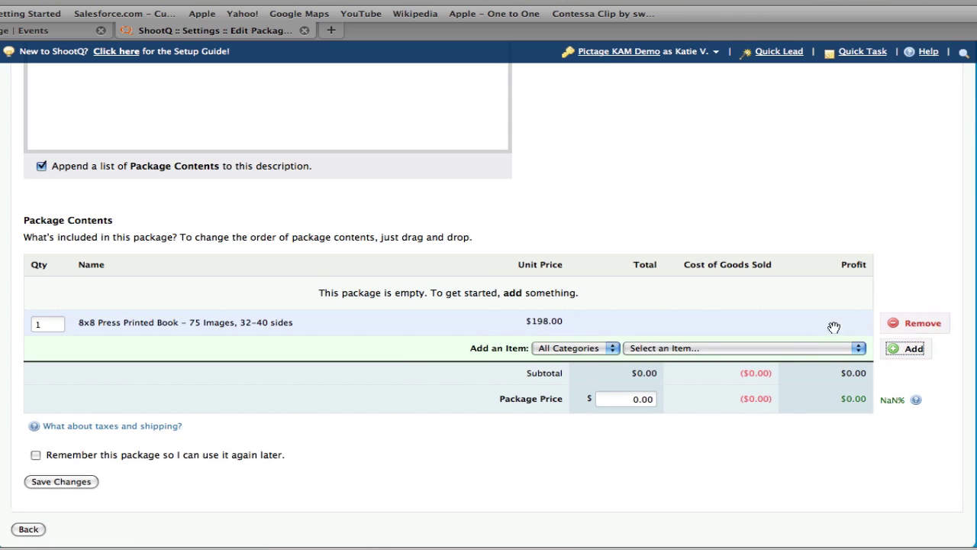
pyautogui.click(751, 340)
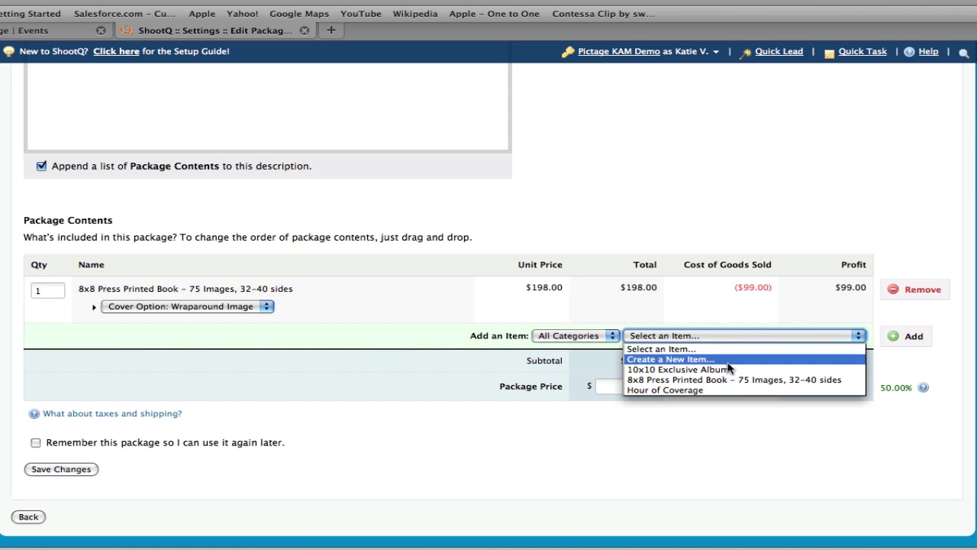
pyautogui.click(729, 370)
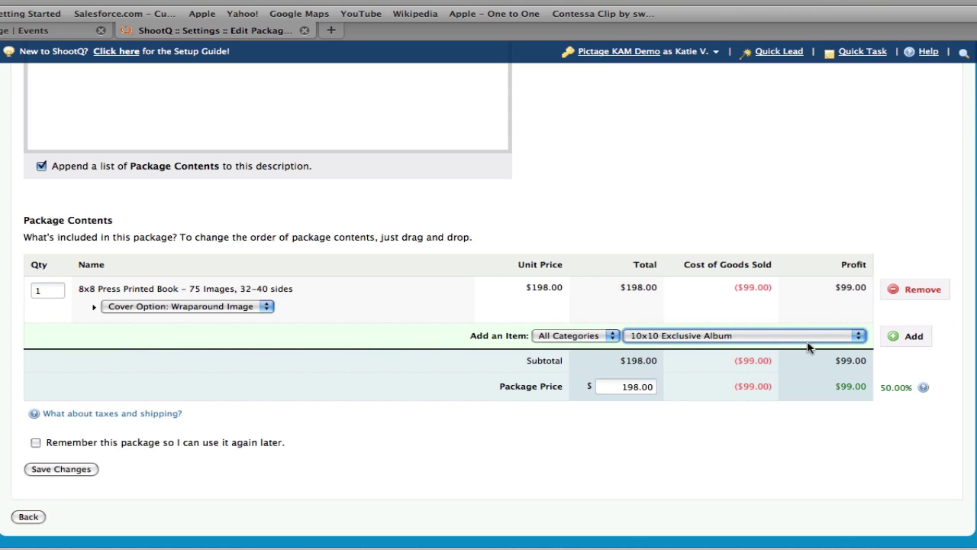
pyautogui.click(912, 337)
pyautogui.click(703, 362)
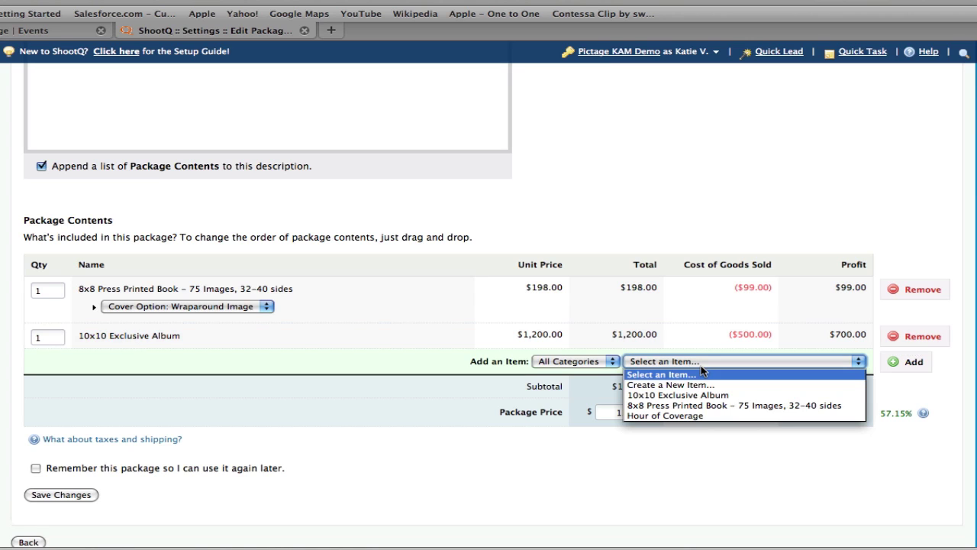
pyautogui.click(700, 416)
pyautogui.click(913, 363)
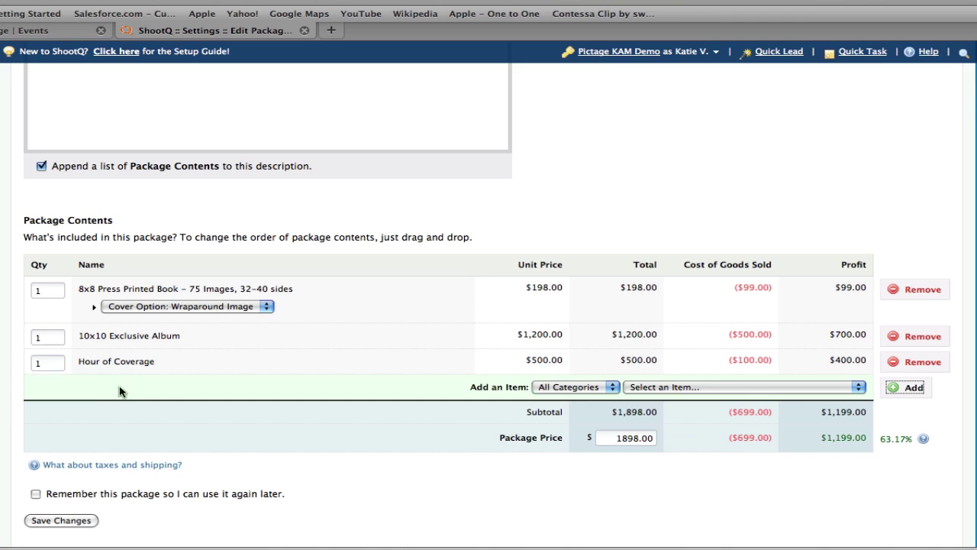
# Set coverage quantity to 8 and package price to 4900.00, then save the package.
pyautogui.moveTo(51, 361); pyautogui.dragTo(16, 361)
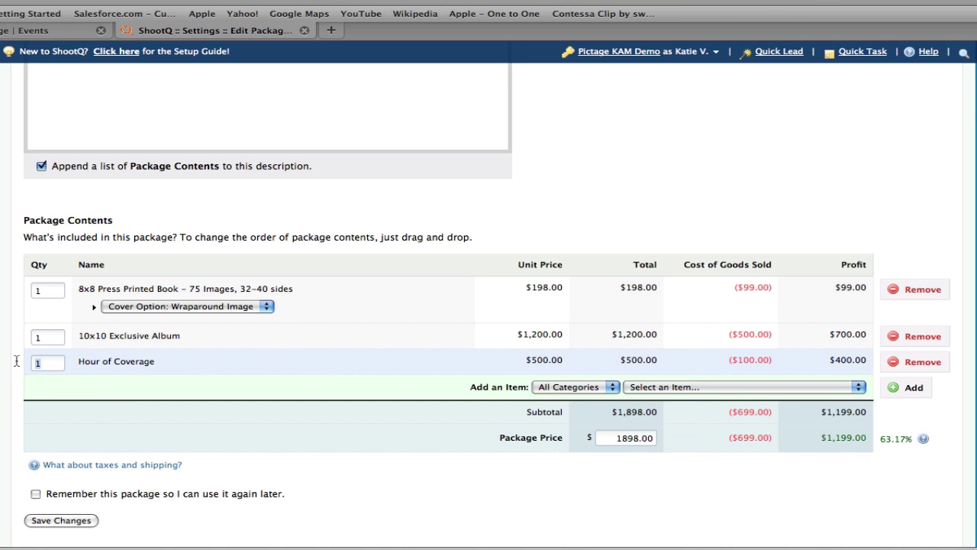
pyautogui.write('8')
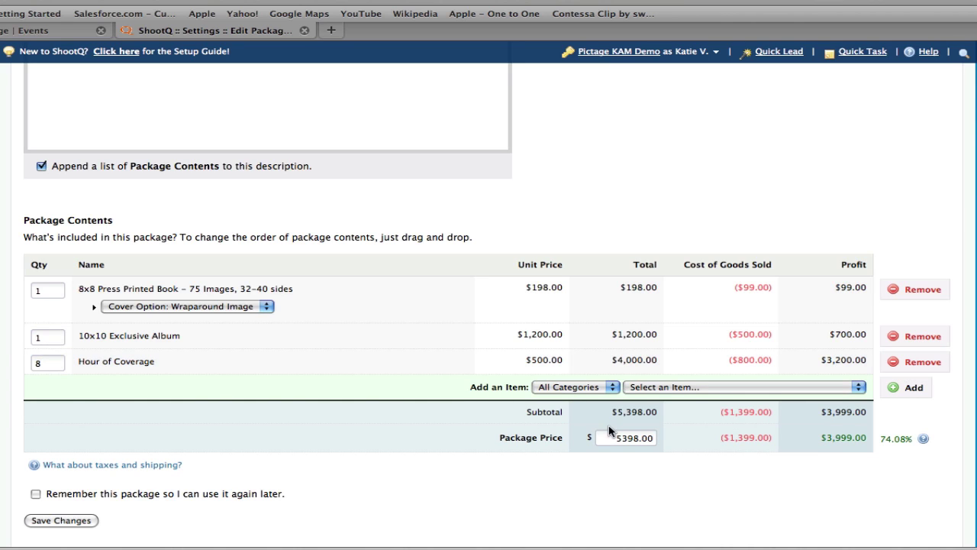
pyautogui.moveTo(615, 438); pyautogui.dragTo(695, 438)
pyautogui.write('4900.')
pyautogui.write('00')
pyautogui.scroll(-2, 488, 442)
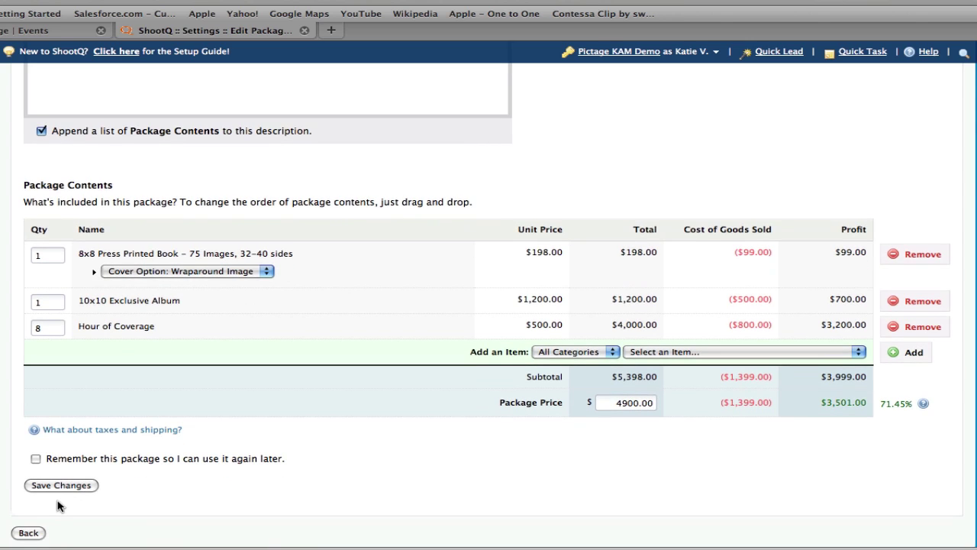
pyautogui.click(59, 488)
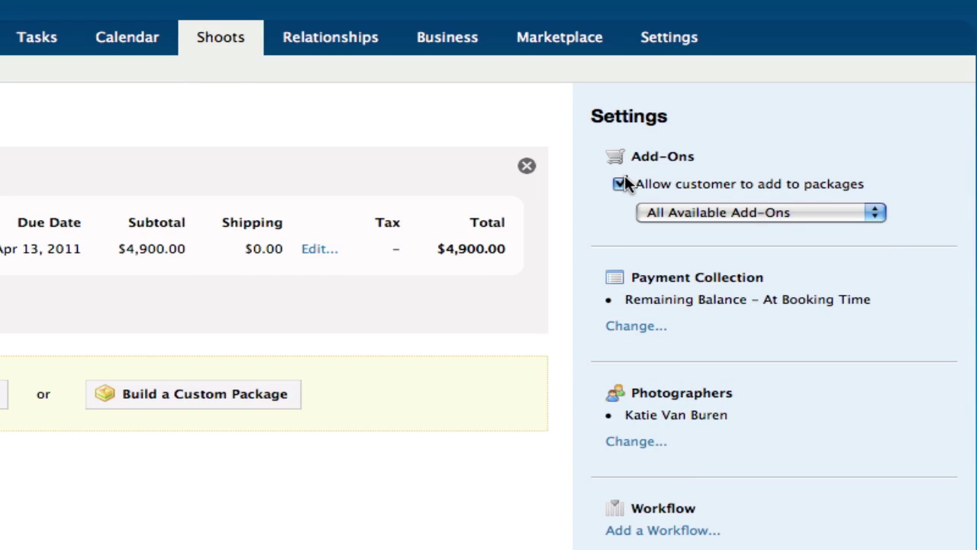
# Stop client add-ons and add a first payment of 50% of the total due at booking.
pyautogui.click(623, 182)
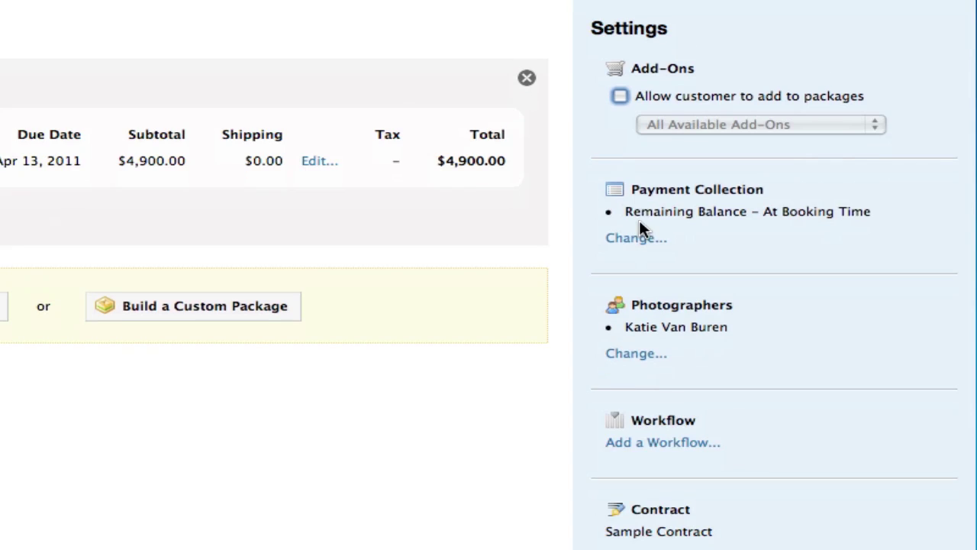
pyautogui.click(638, 263)
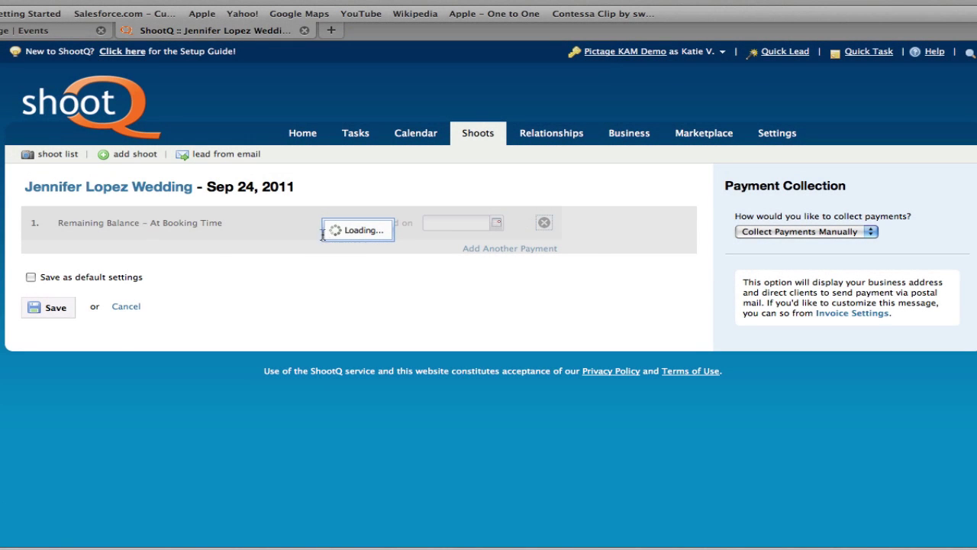
pyautogui.click(398, 232)
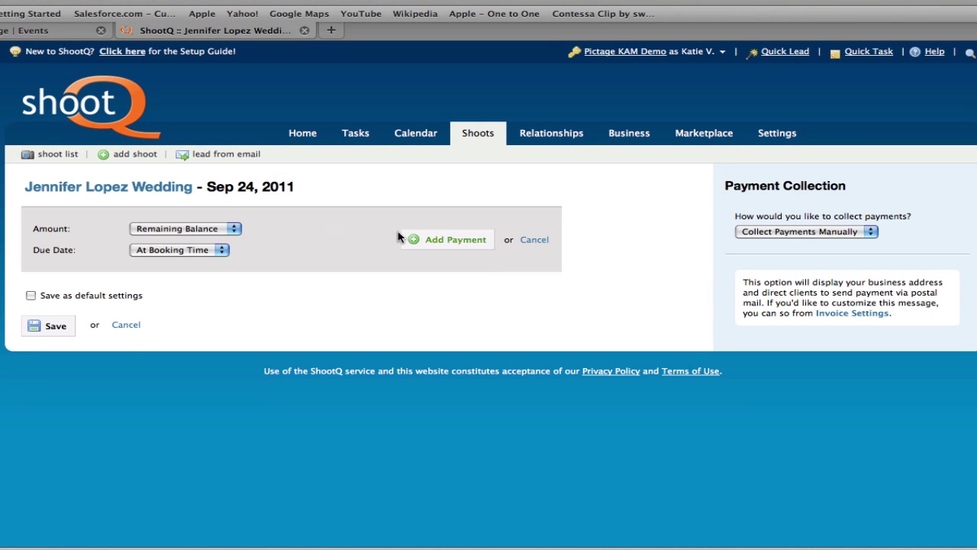
pyautogui.click(211, 233)
pyautogui.click(205, 251)
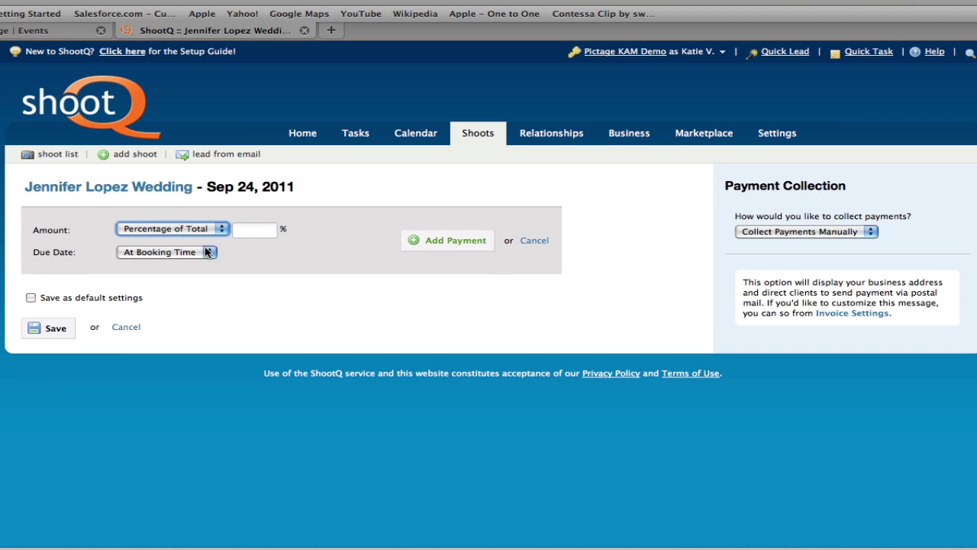
pyautogui.click(261, 236)
pyautogui.write('50')
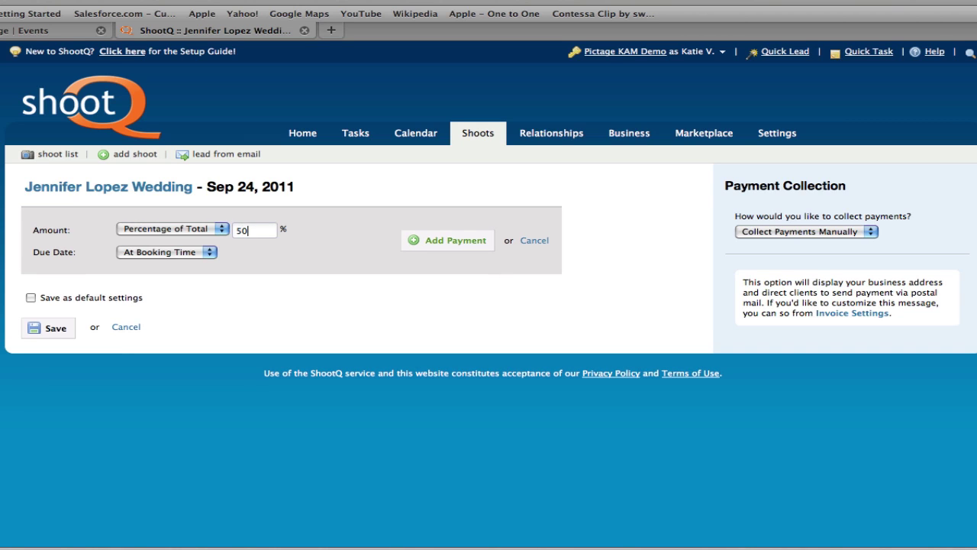
pyautogui.click(453, 241)
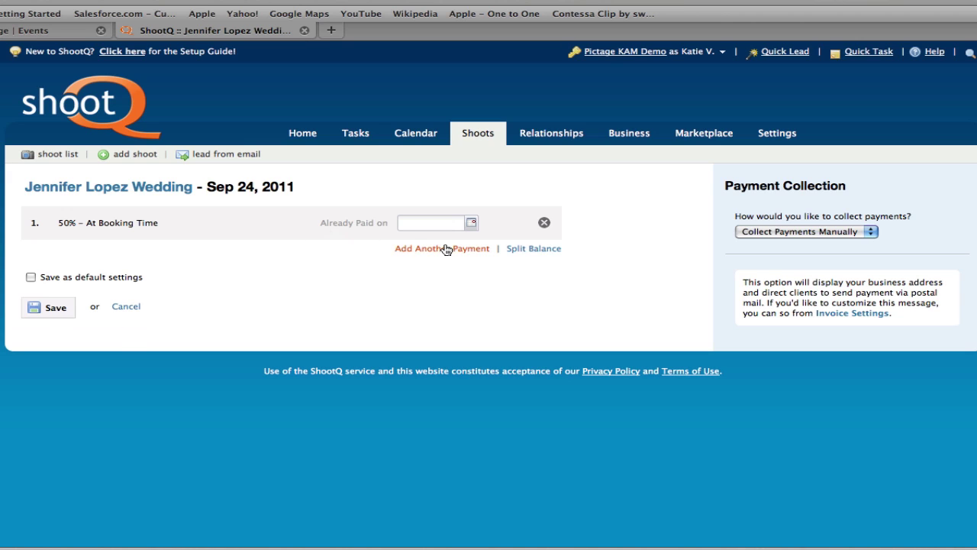
# Add a second payment for the remaining balance due 7 days before the event.
pyautogui.click(443, 249)
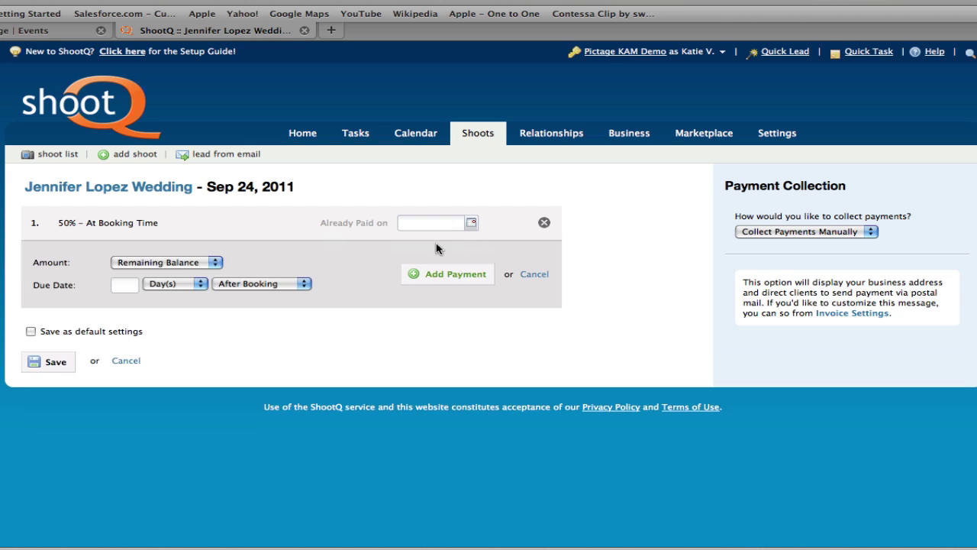
pyautogui.click(138, 286)
pyautogui.write('7')
pyautogui.click(288, 283)
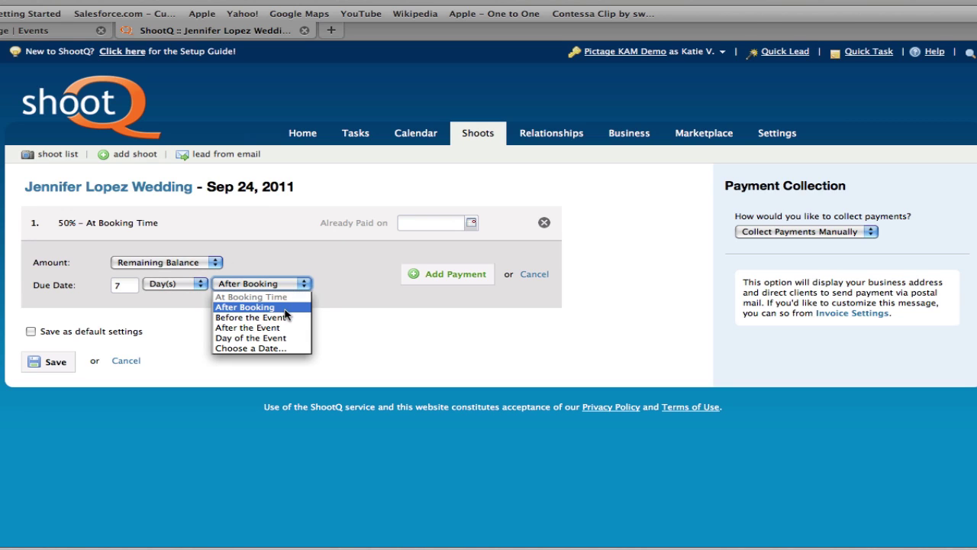
pyautogui.click(286, 318)
pyautogui.click(464, 274)
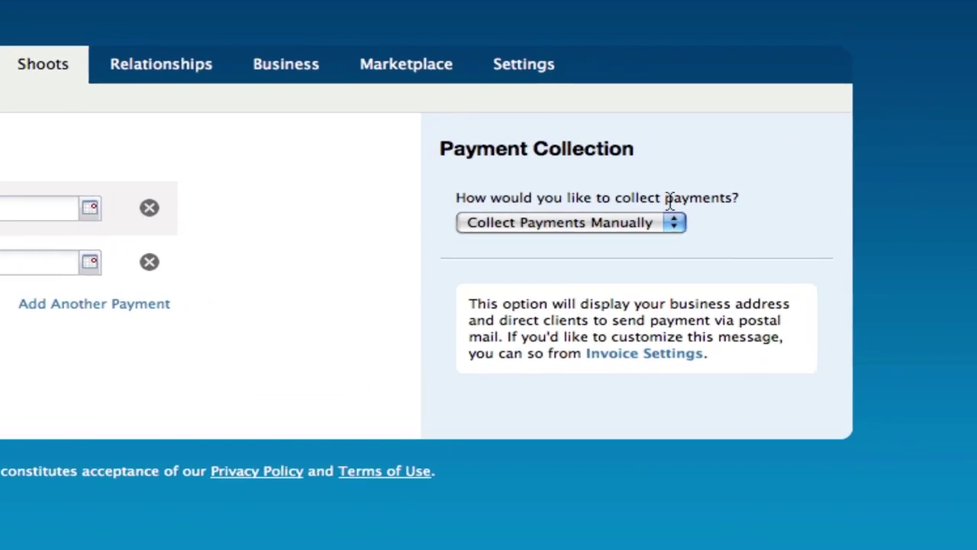
# Switch payment collection from manual to Pictage P3 and save.
pyautogui.click(630, 220)
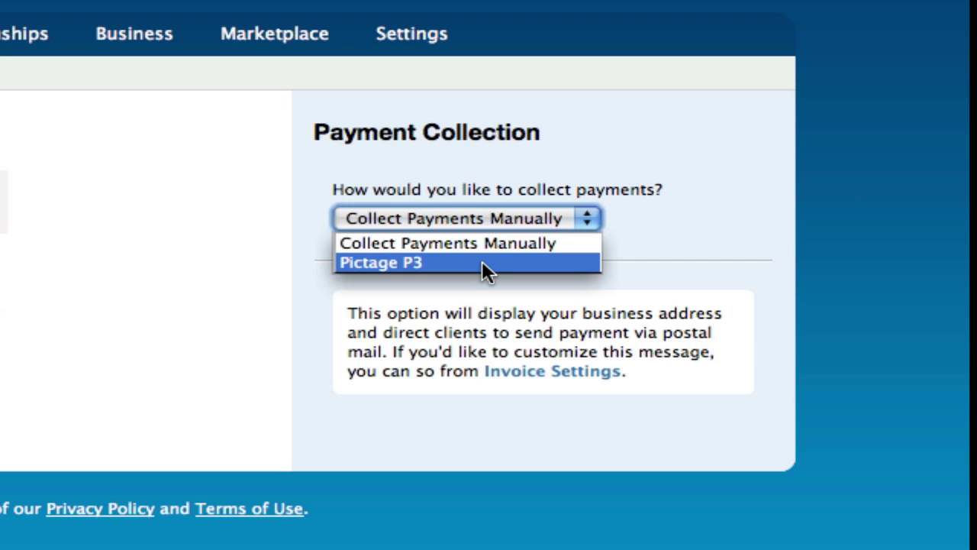
pyautogui.click(429, 263)
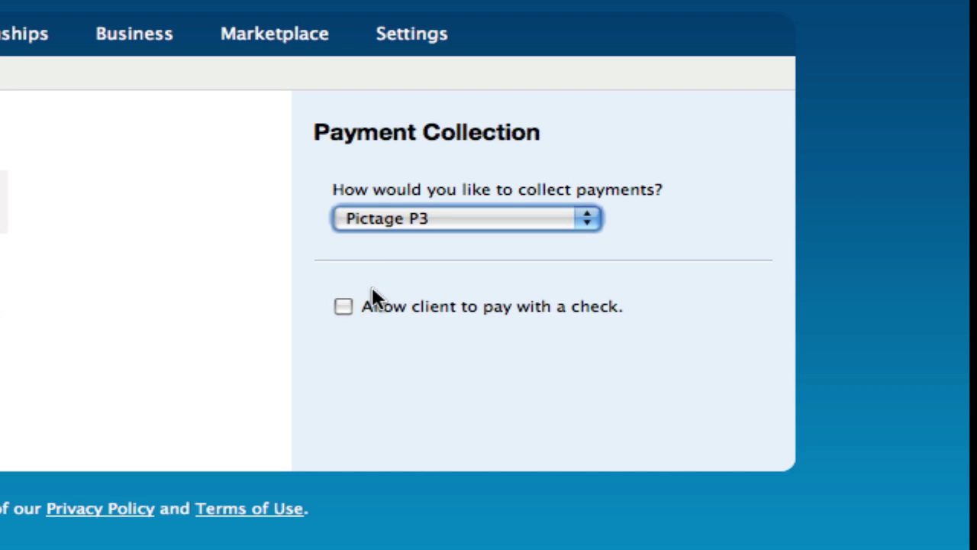
pyautogui.click(343, 306)
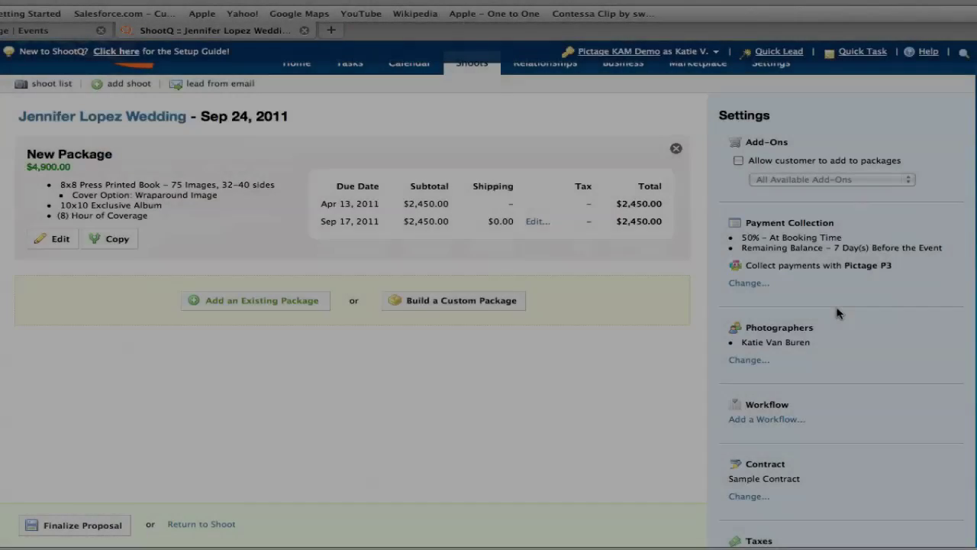
# Open Add a Workflow on the shoot to assign the Sample Wedding Workflow.
pyautogui.scroll(-1, 838, 314)
pyautogui.scroll(-2, 838, 312)
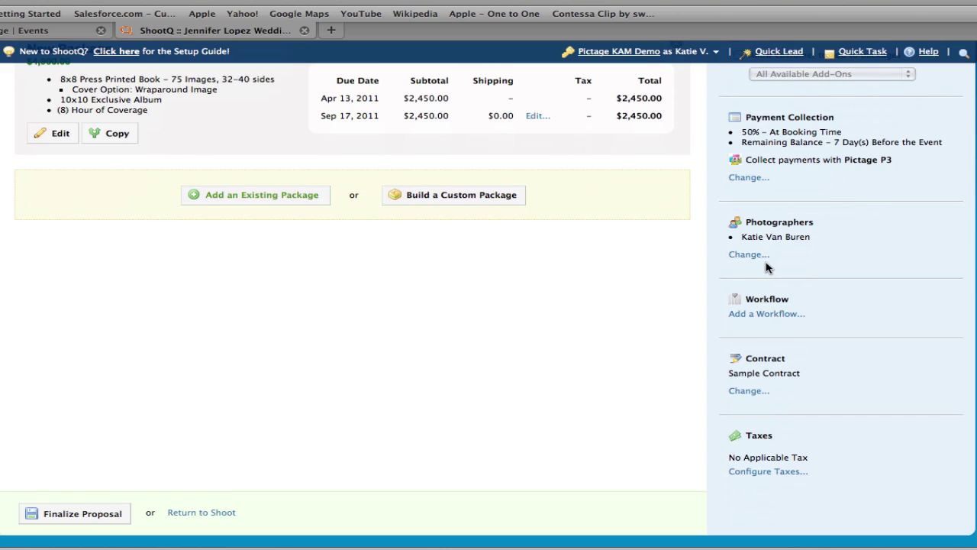
pyautogui.scroll(-1, 768, 266)
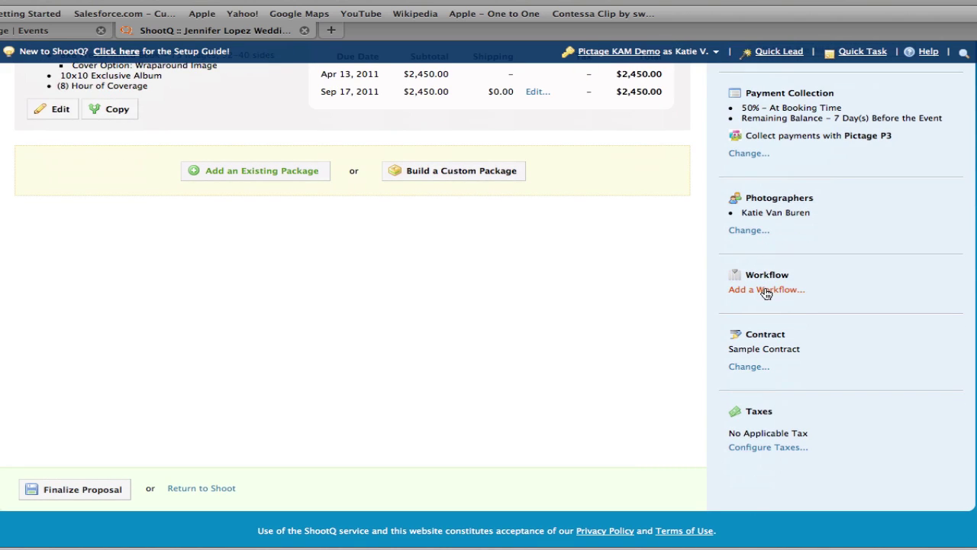
pyautogui.click(765, 291)
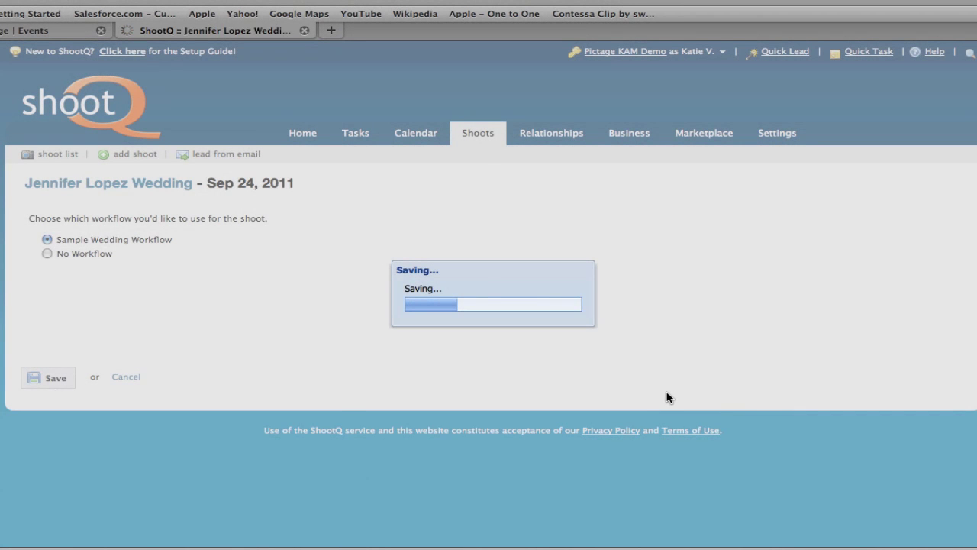
# Replace the Sample Contract with the Wedding 2011 contract and save, then review the settings.
pyautogui.scroll(-3, 778, 389)
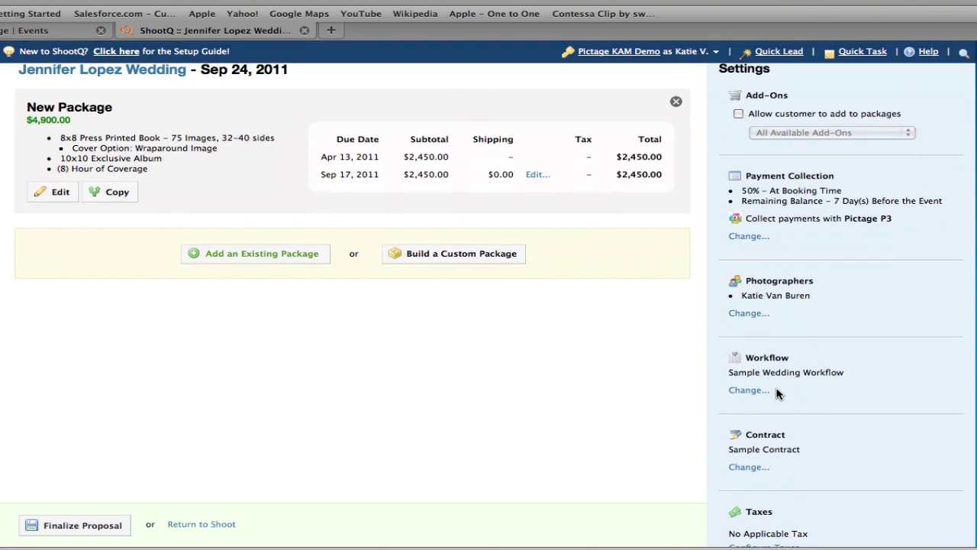
pyautogui.scroll(-2, 779, 394)
pyautogui.click(748, 398)
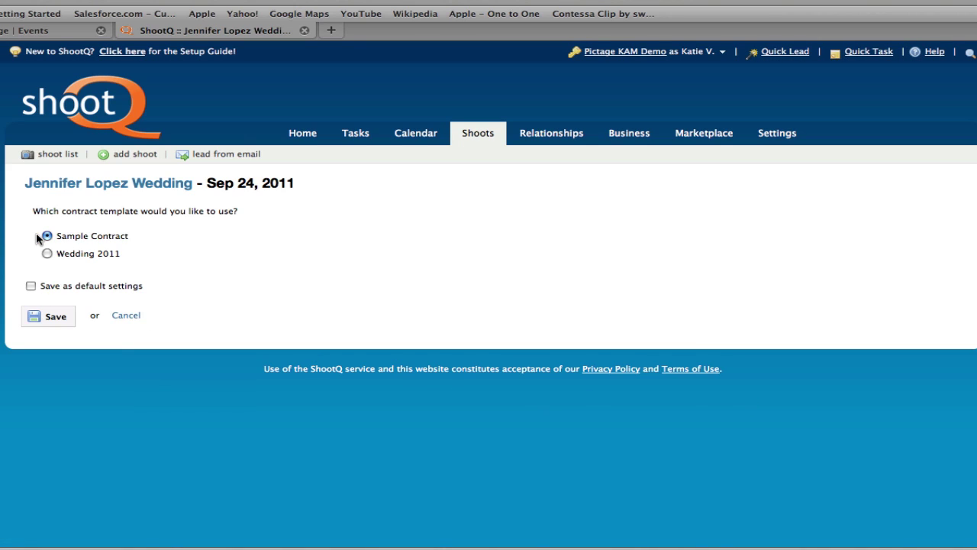
pyautogui.click(47, 256)
pyautogui.click(55, 324)
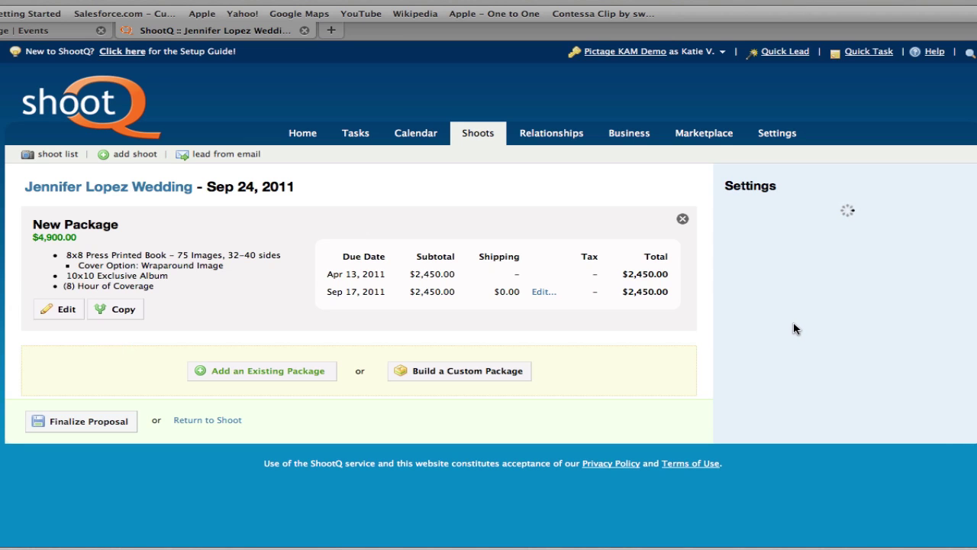
pyautogui.scroll(-1, 844, 342)
pyautogui.scroll(-2, 844, 344)
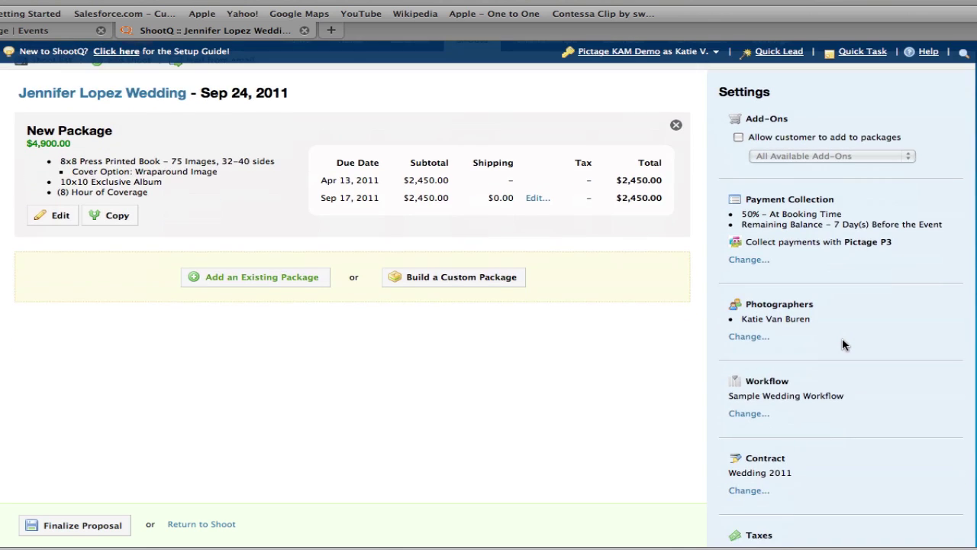
pyautogui.scroll(1, 844, 345)
pyautogui.scroll(-3, 842, 340)
pyautogui.scroll(-2, 842, 341)
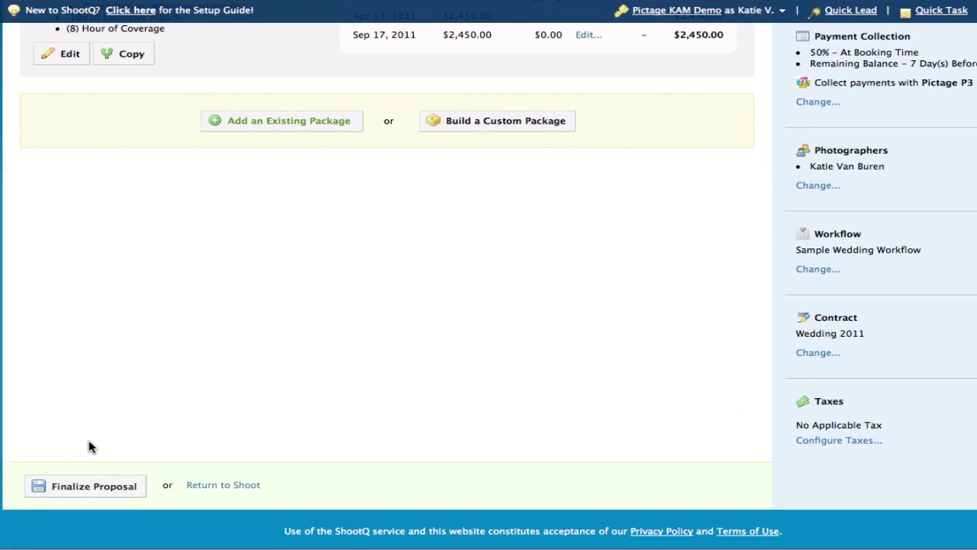
# Finalize the proposal, set the client's Pictage role to Bride and keep the gift credit at Yes.
pyautogui.click(92, 486)
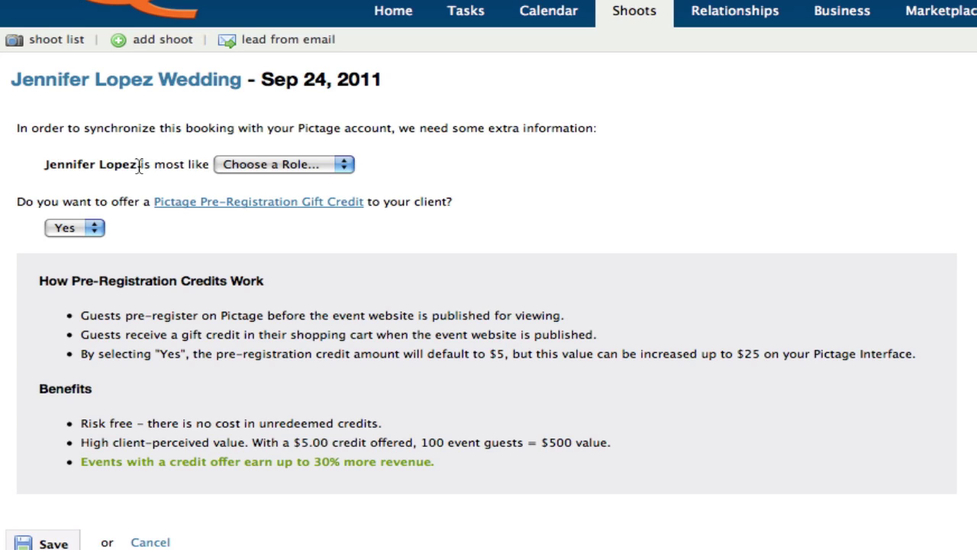
pyautogui.click(222, 165)
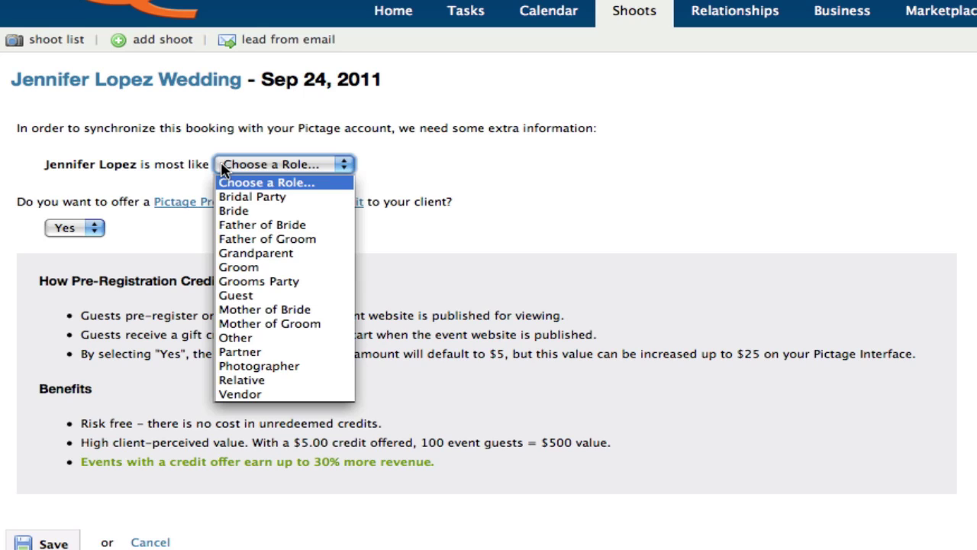
pyautogui.click(239, 212)
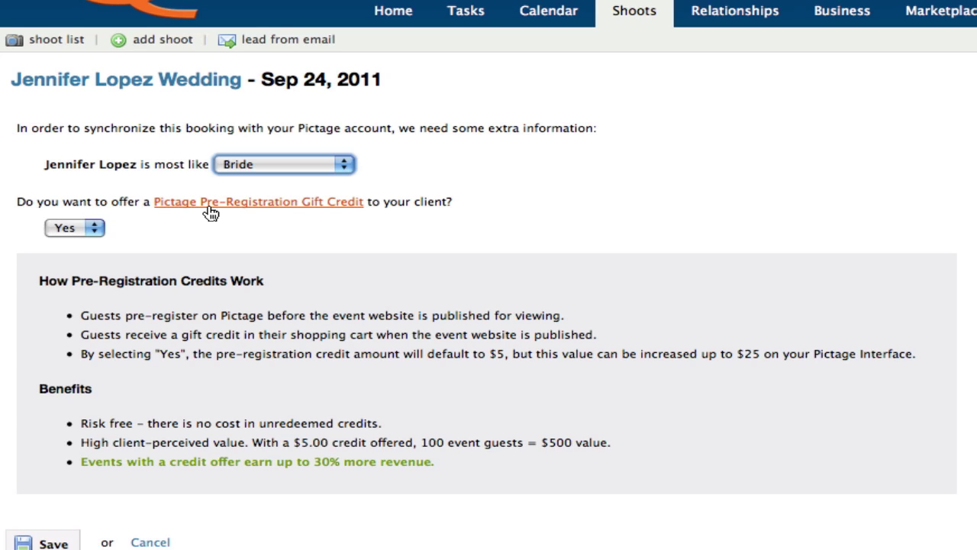
pyautogui.click(432, 208)
pyautogui.click(82, 233)
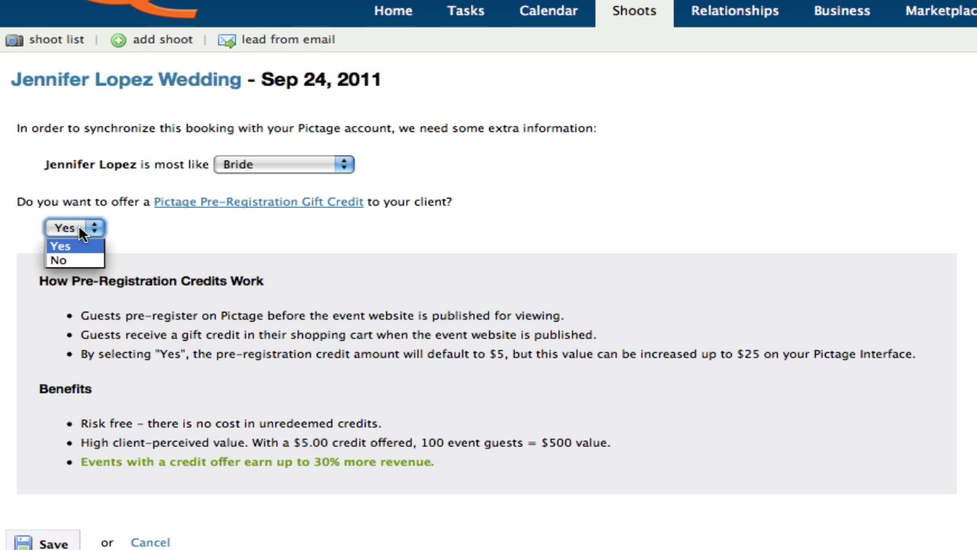
pyautogui.click(76, 242)
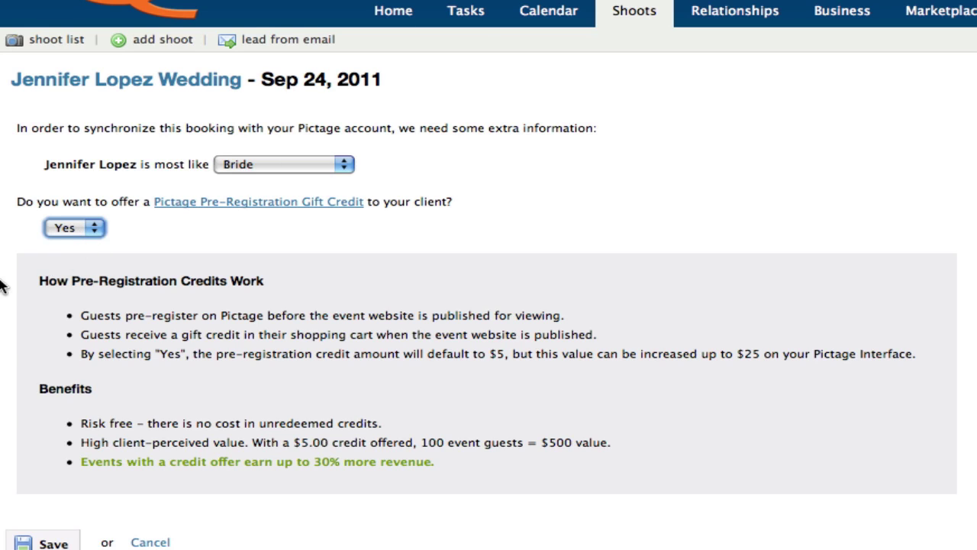
pyautogui.scroll(-1, 46, 282)
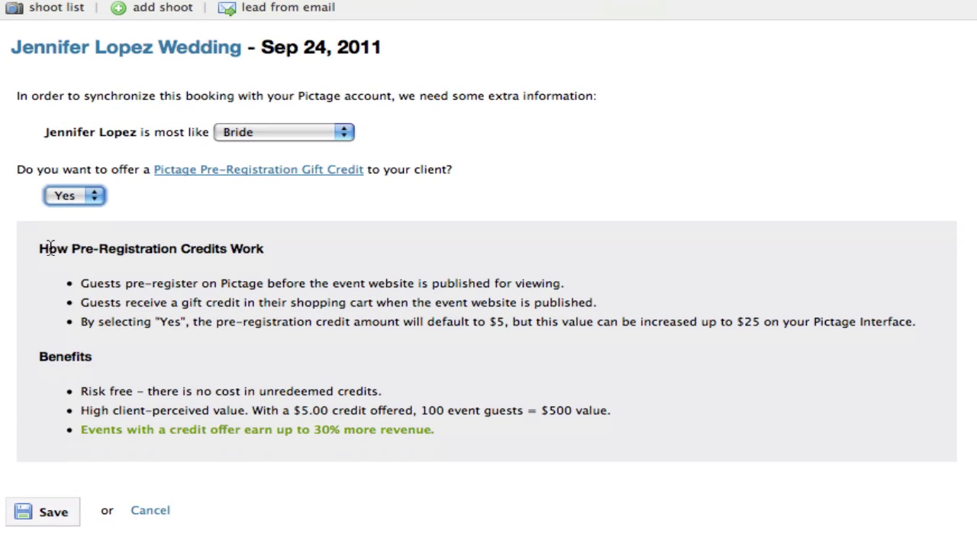
pyautogui.moveTo(37, 249); pyautogui.dragTo(296, 259)
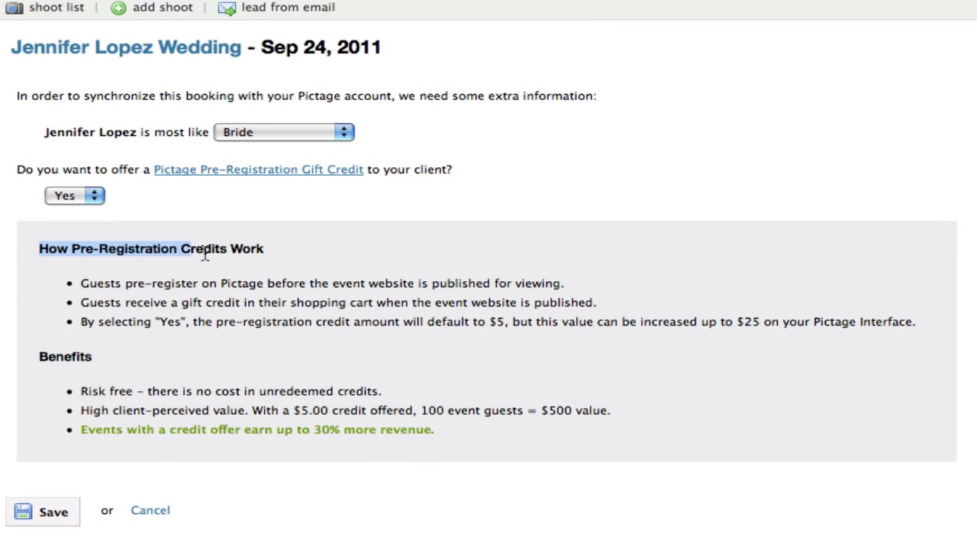
pyautogui.click(296, 260)
pyautogui.scroll(-1, 229, 274)
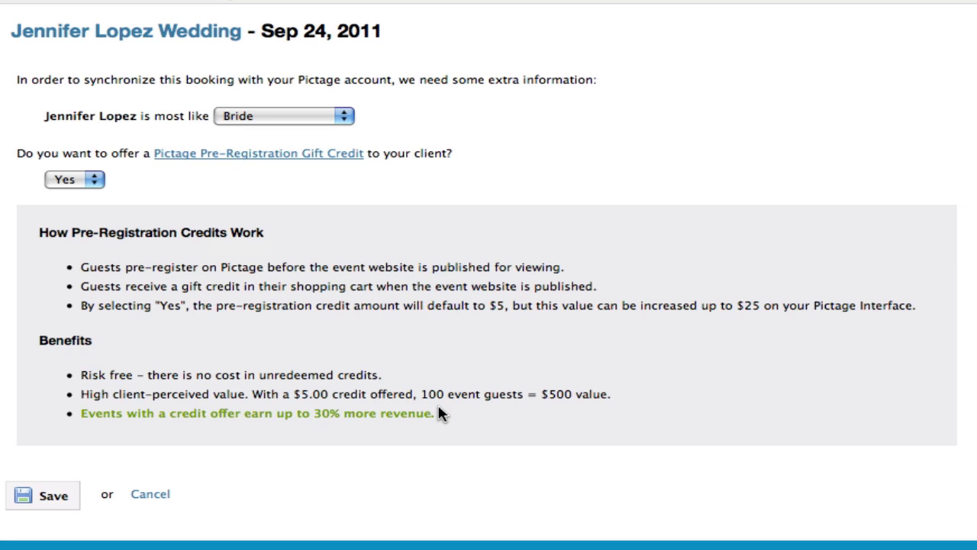
pyautogui.scroll(-1, 210, 430)
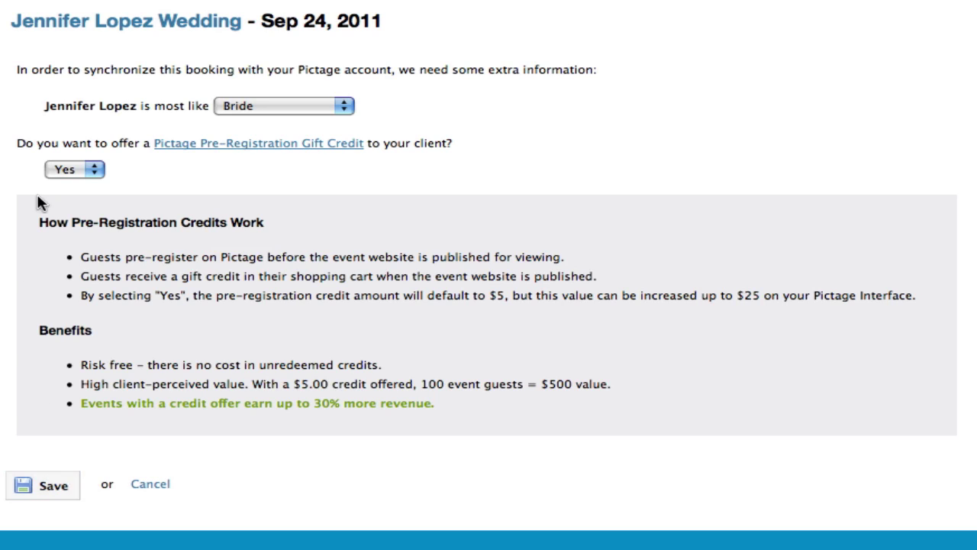
pyautogui.click(52, 494)
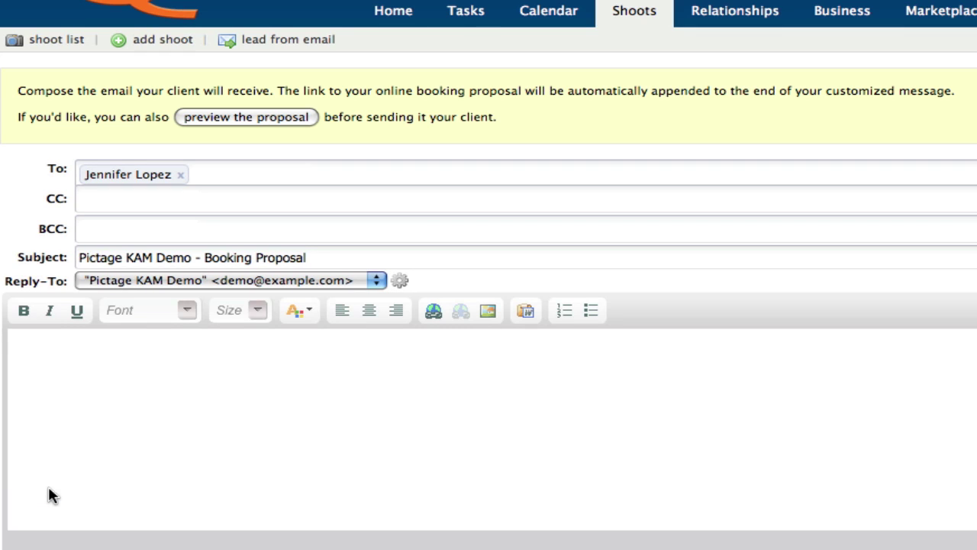
# Scroll down the client preview of the proposal's Review Packages step.
pyautogui.scroll(-1, 293, 176)
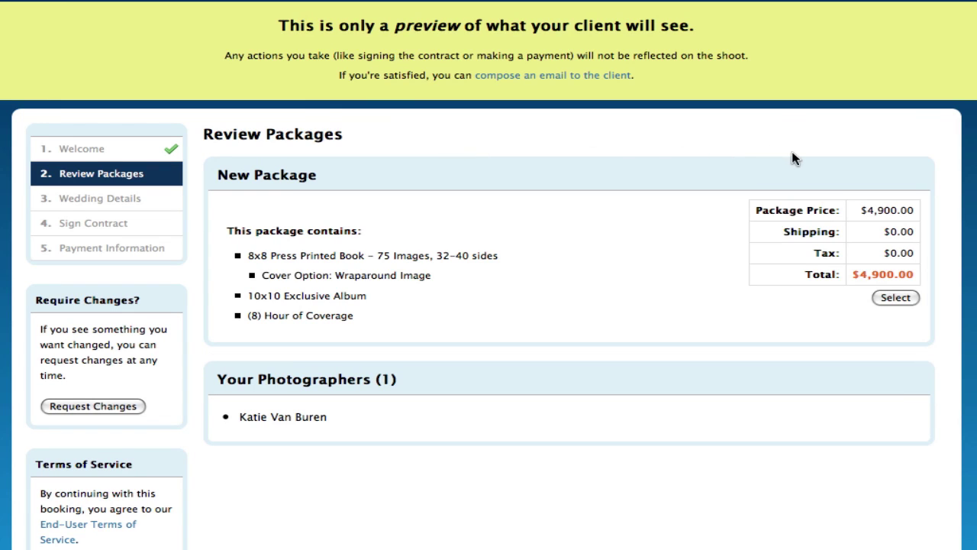
# Select the New Package and accept the wedding details to reach the contract.
pyautogui.click(889, 298)
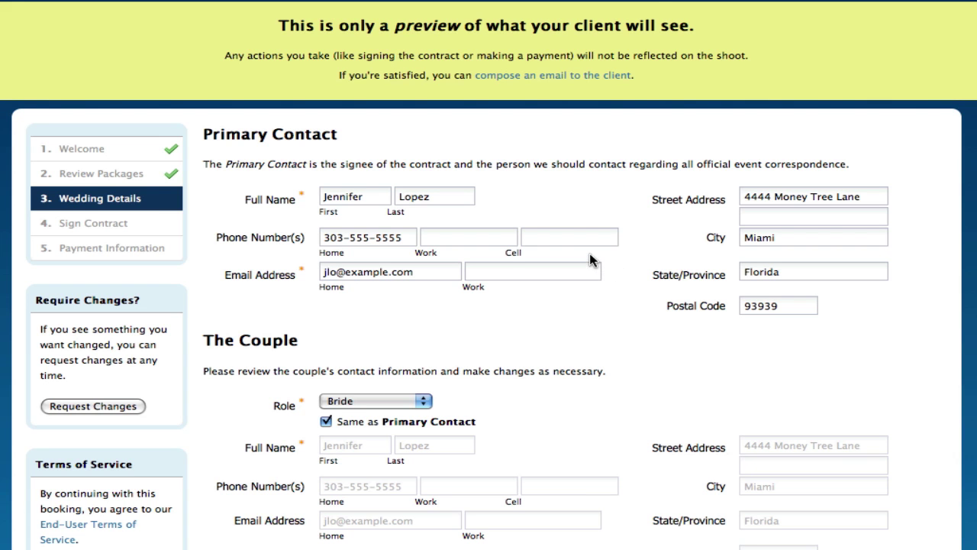
pyautogui.scroll(-1, 589, 255)
pyautogui.scroll(-1, 589, 255)
pyautogui.scroll(-2, 589, 256)
pyautogui.scroll(-1, 589, 256)
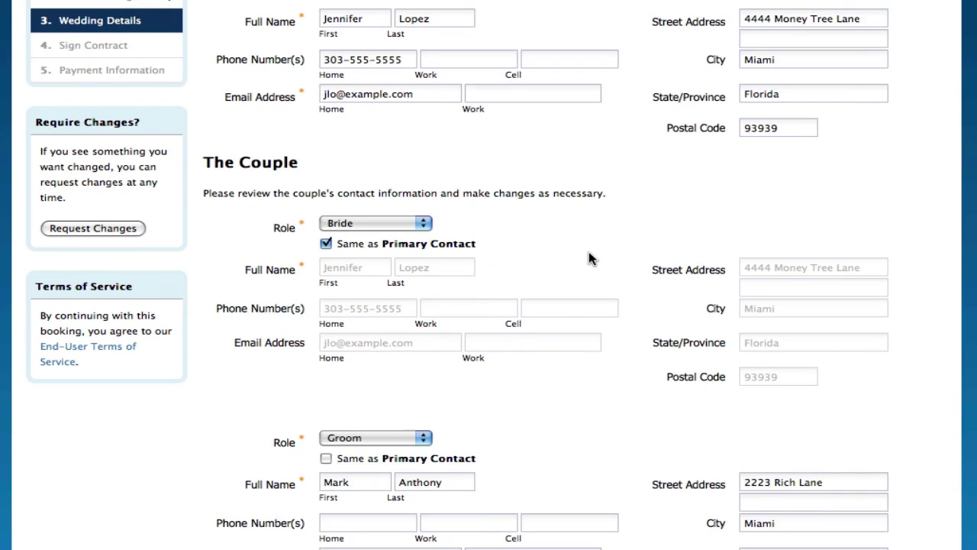
pyautogui.scroll(-2, 590, 256)
pyautogui.scroll(-1, 588, 258)
pyautogui.scroll(-1, 589, 258)
pyautogui.scroll(-1, 588, 258)
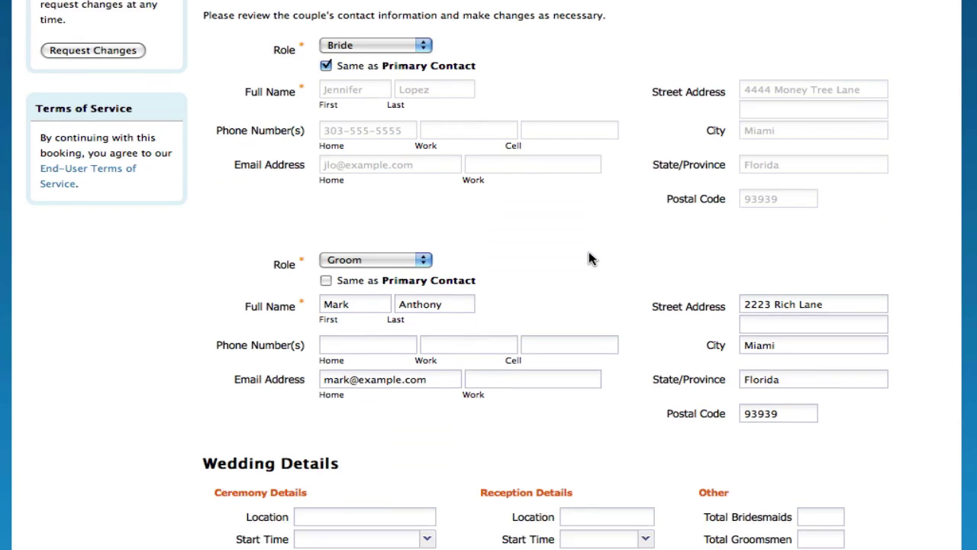
pyautogui.scroll(-1, 589, 258)
pyautogui.scroll(1, 389, 314)
pyautogui.scroll(-2, 372, 464)
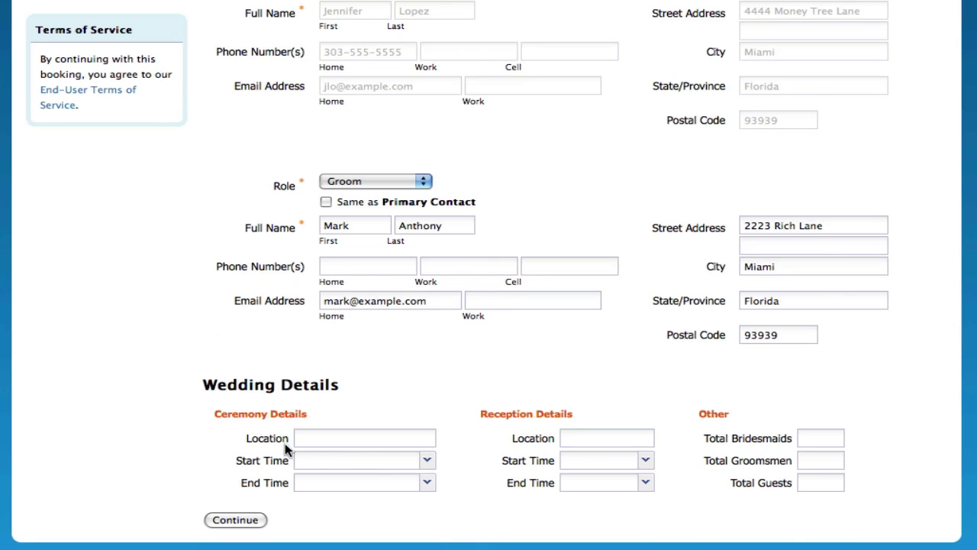
pyautogui.click(236, 520)
# Enter the client's full name as the contract signer and tick the agreement checkbox.
pyautogui.scroll(-3, 374, 223)
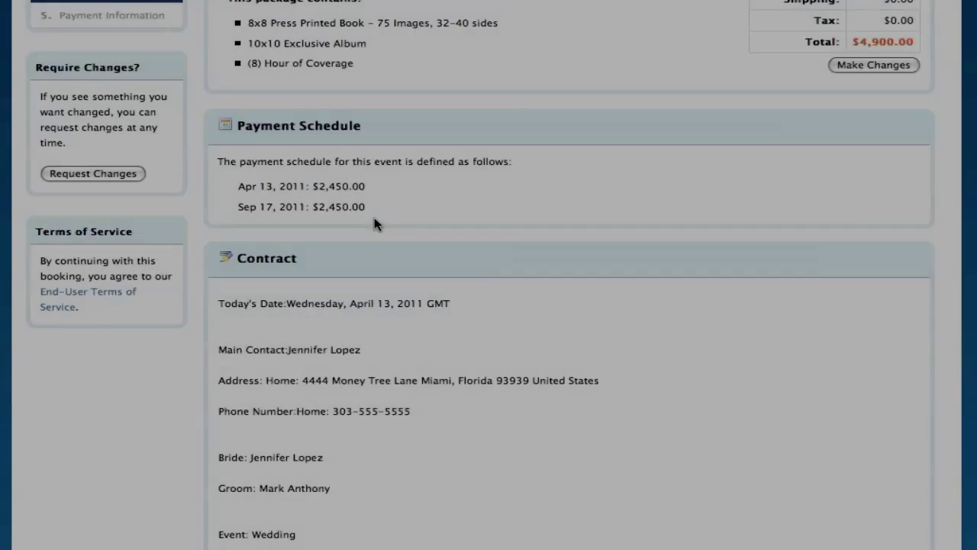
pyautogui.scroll(-1, 395, 444)
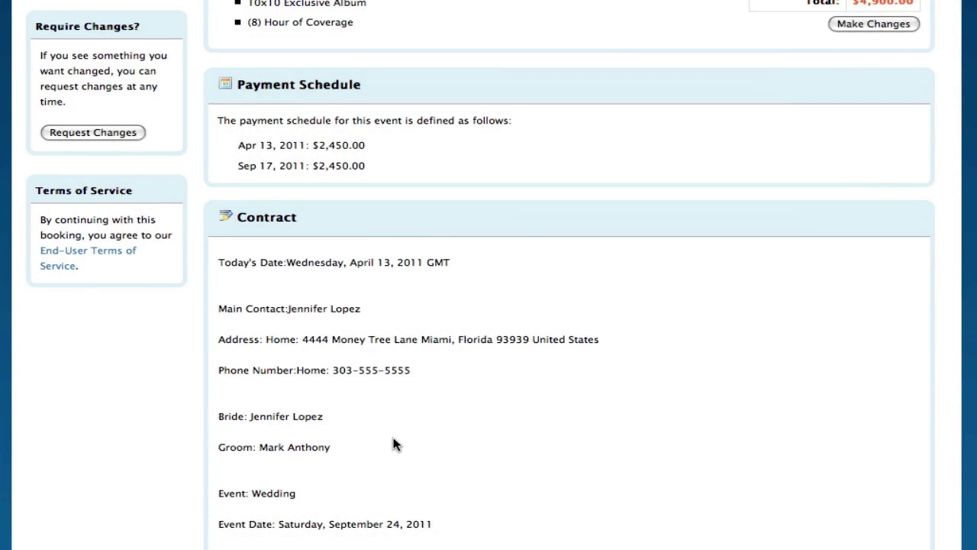
pyautogui.scroll(-2, 395, 444)
pyautogui.scroll(-4, 395, 444)
pyautogui.scroll(-2, 395, 444)
pyautogui.scroll(-3, 395, 445)
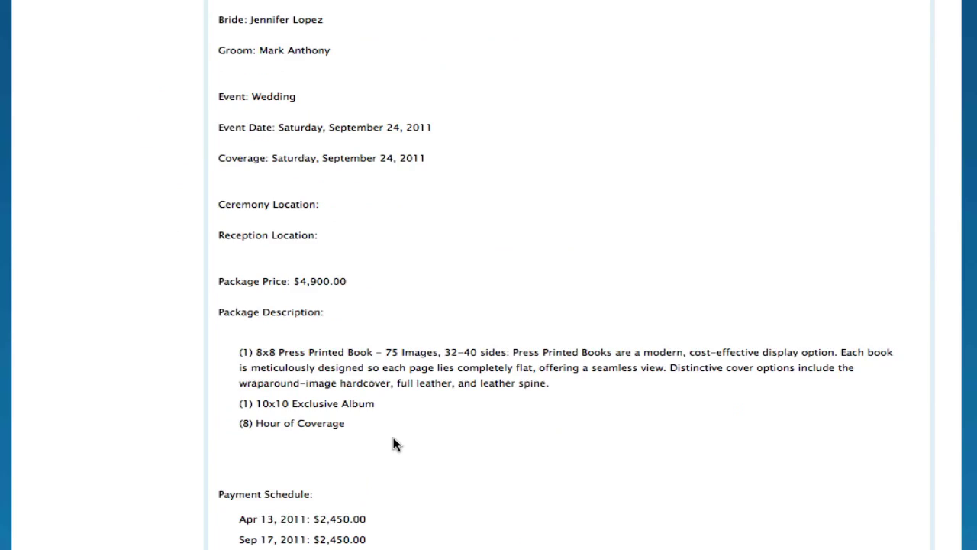
pyautogui.scroll(1, 394, 444)
pyautogui.scroll(-2, 356, 317)
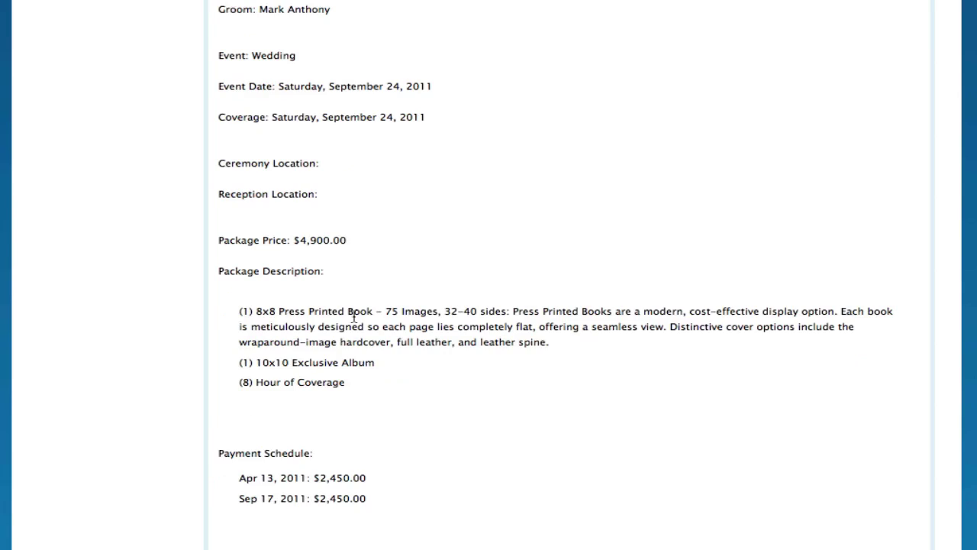
pyautogui.scroll(-3, 354, 314)
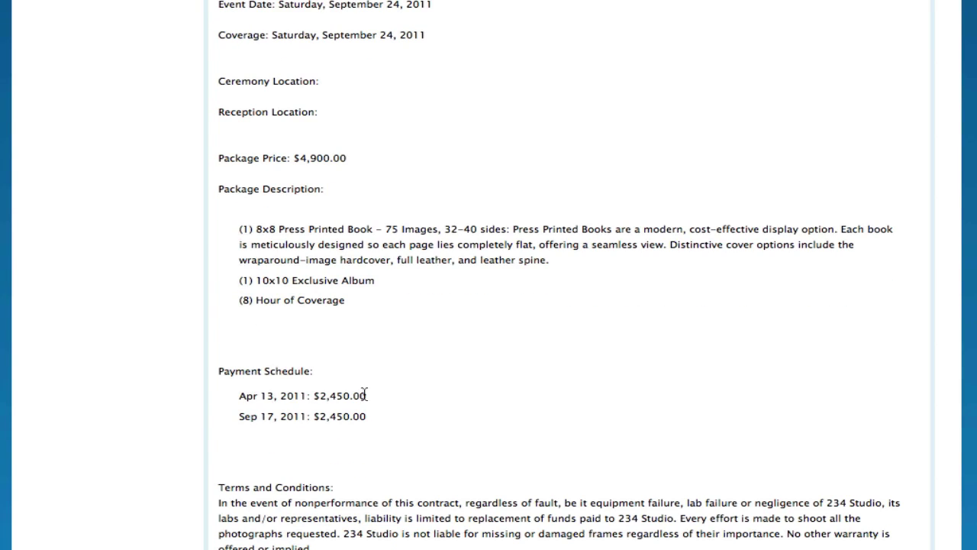
pyautogui.scroll(-3, 443, 392)
pyautogui.scroll(-3, 443, 393)
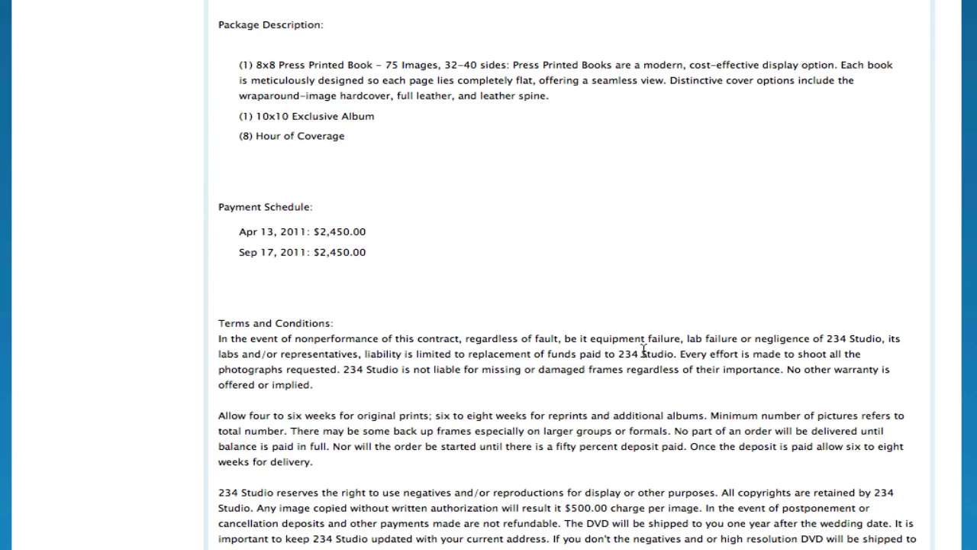
pyautogui.scroll(-3, 452, 362)
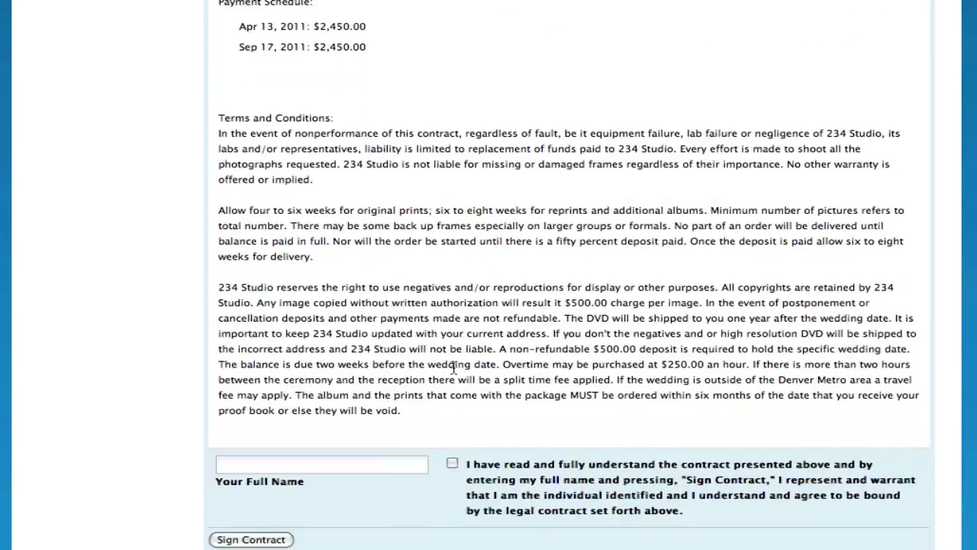
pyautogui.scroll(-3, 453, 362)
pyautogui.scroll(-3, 367, 405)
pyautogui.click(280, 430)
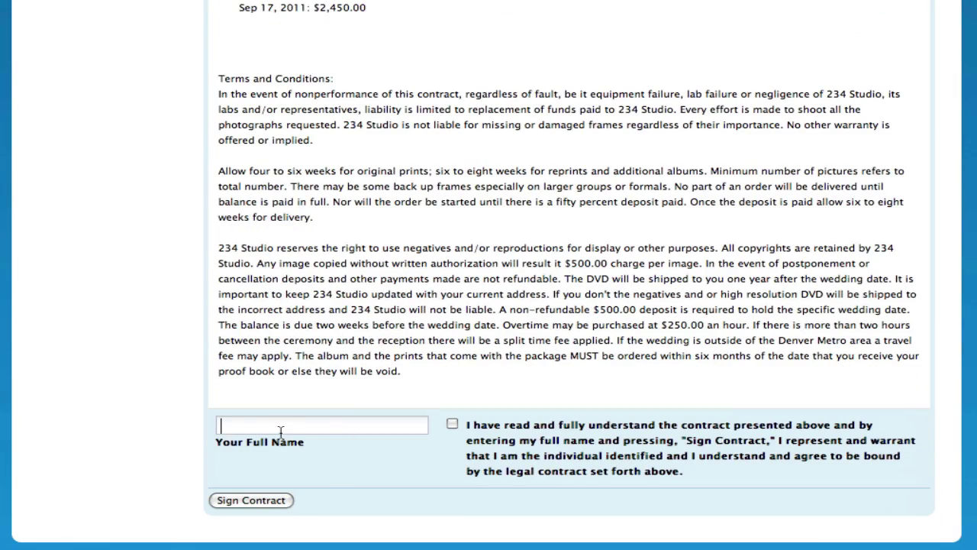
pyautogui.write('Jen')
pyautogui.write('nifer Lop')
pyautogui.write('ez')
pyautogui.click(452, 422)
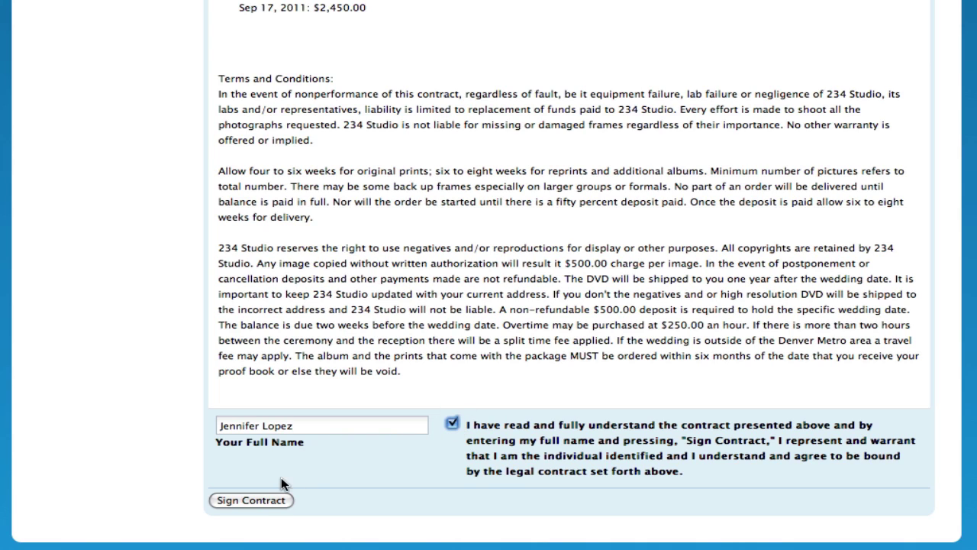
# Sign the contract, then on Payment Details pick Pay via Check for the $2,450.00 retainer.
pyautogui.click(252, 501)
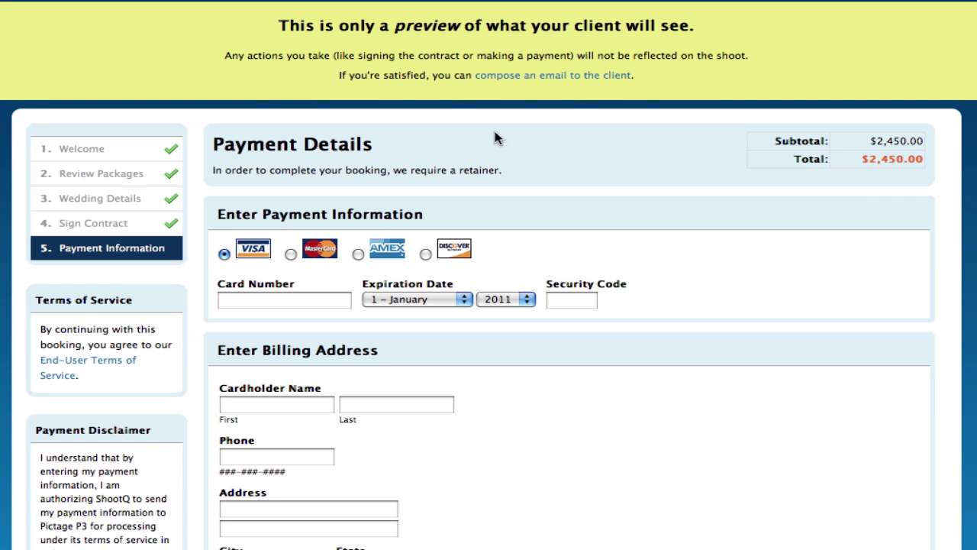
pyautogui.scroll(-1, 674, 133)
pyautogui.scroll(-1, 675, 134)
pyautogui.scroll(-1, 675, 136)
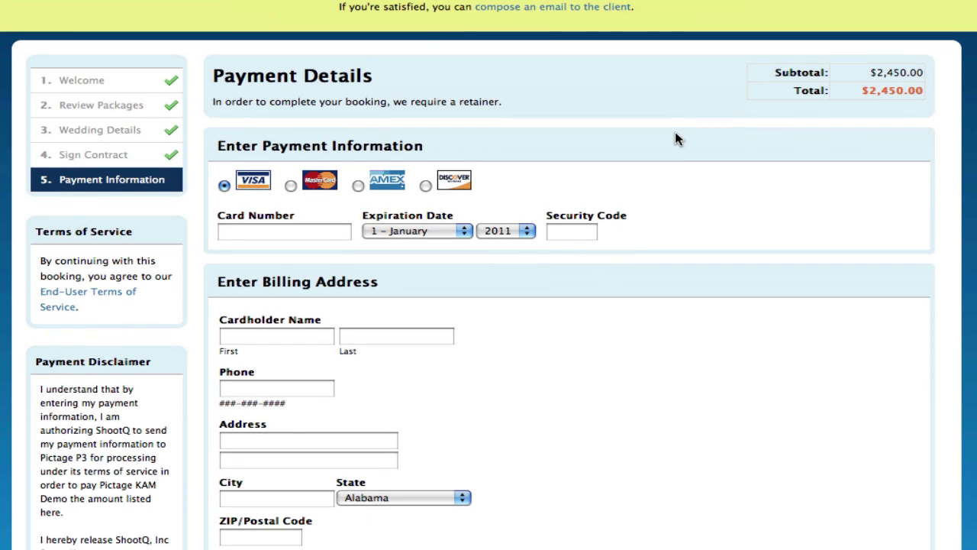
pyautogui.scroll(-1, 675, 138)
pyautogui.scroll(-1, 675, 133)
pyautogui.scroll(-1, 675, 133)
pyautogui.scroll(-1, 675, 133)
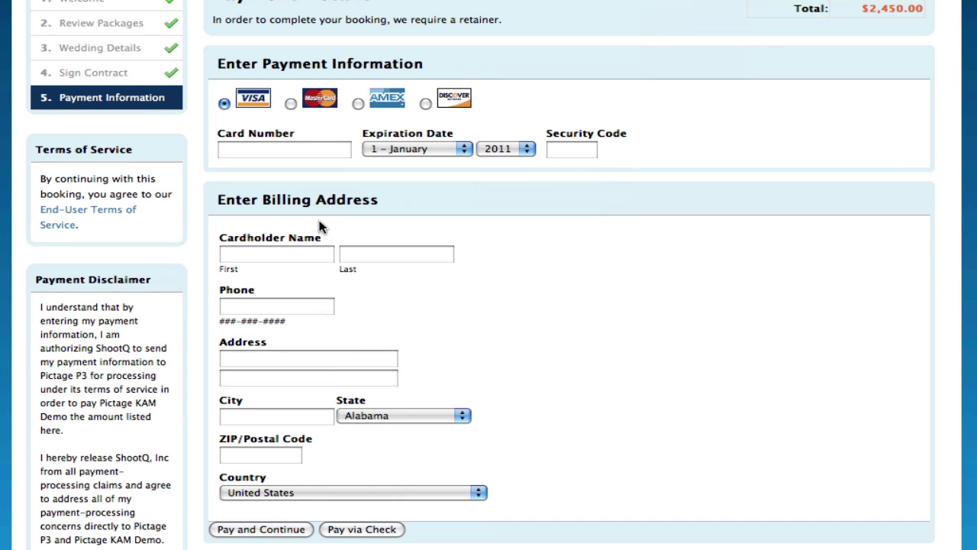
pyautogui.click(369, 532)
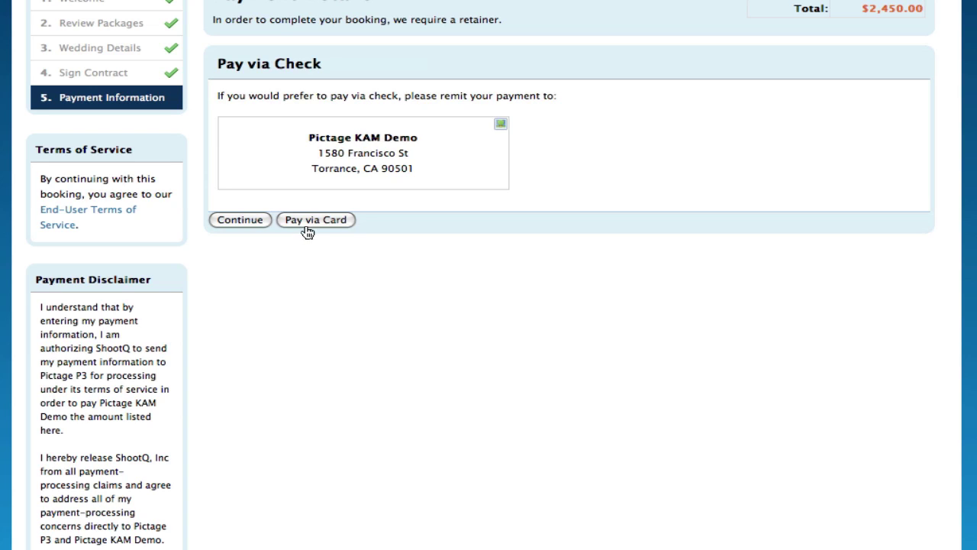
# Finish the check-payment preview back to the proposal email, then switch to the Pictage Events tab.
pyautogui.click(257, 224)
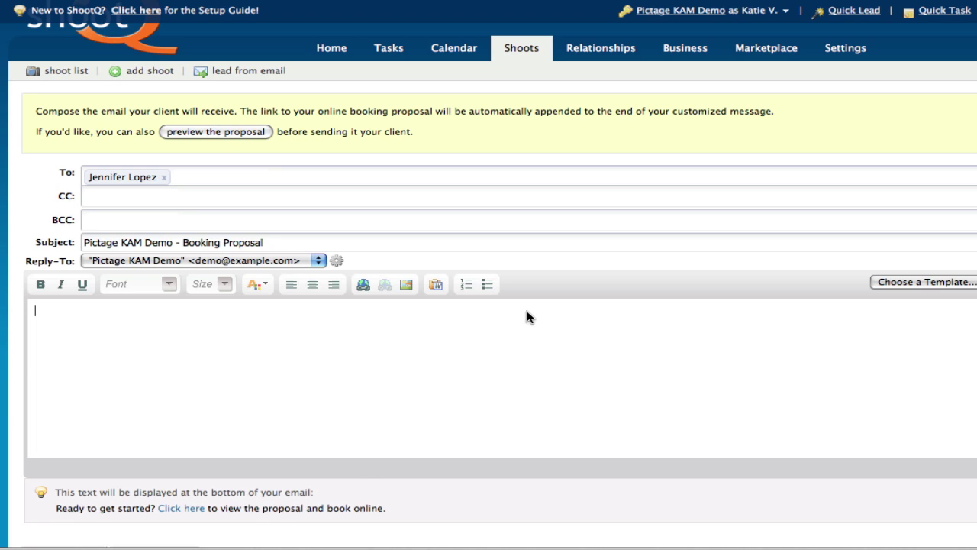
pyautogui.scroll(2, 523, 305)
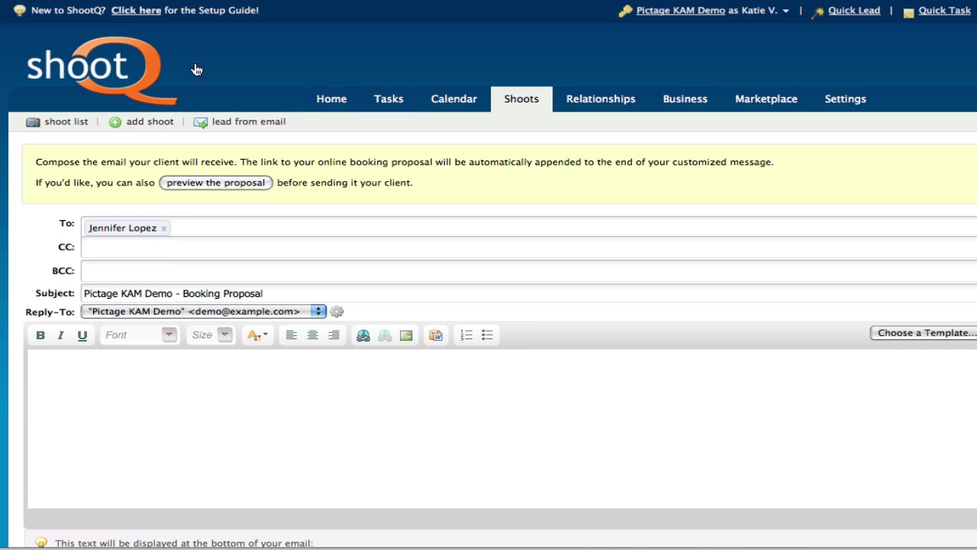
pyautogui.click(65, 2)
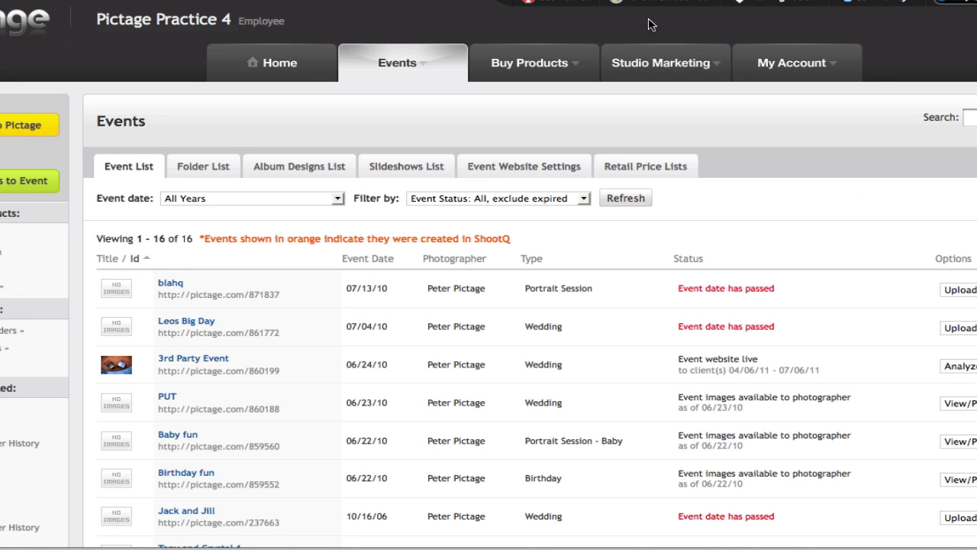
pyautogui.scroll(1, 715, 58)
pyautogui.click(767, 11)
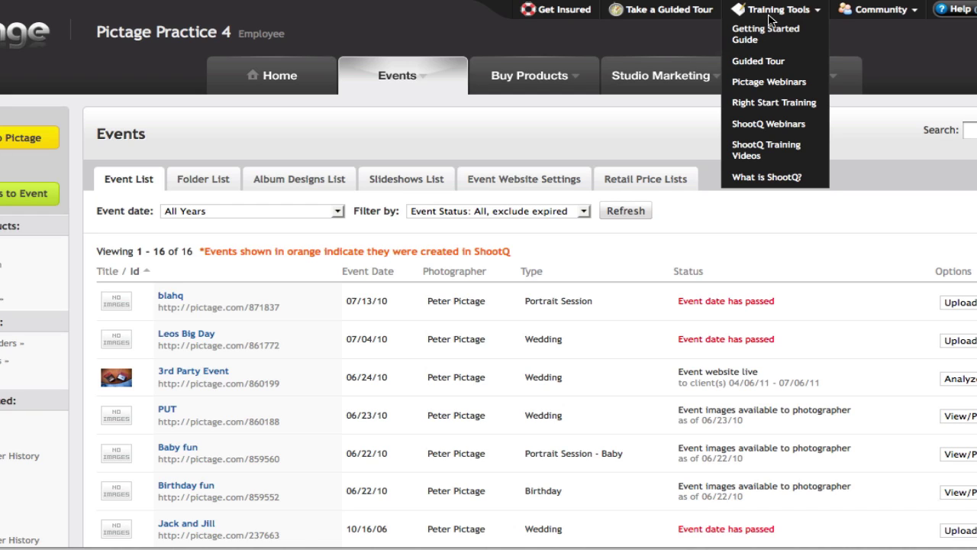
pyautogui.click(773, 89)
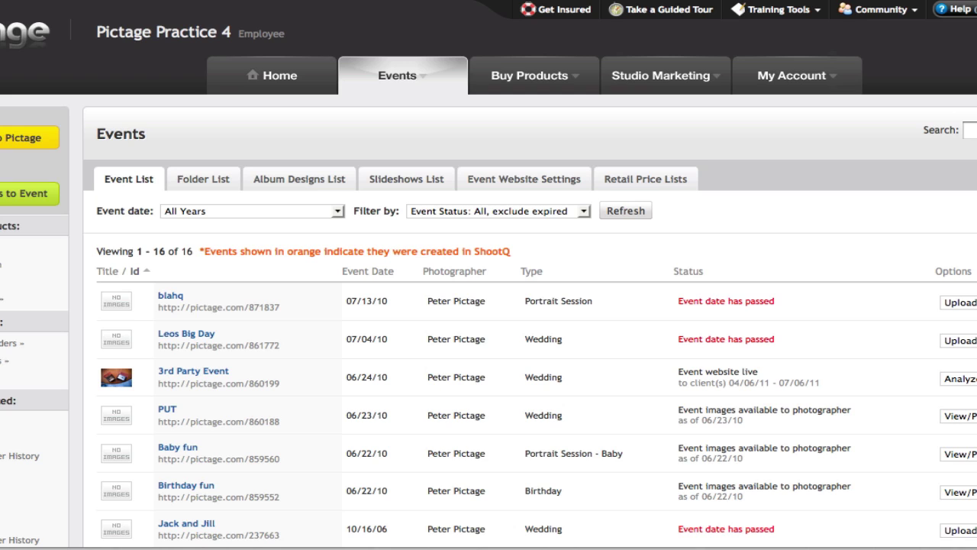